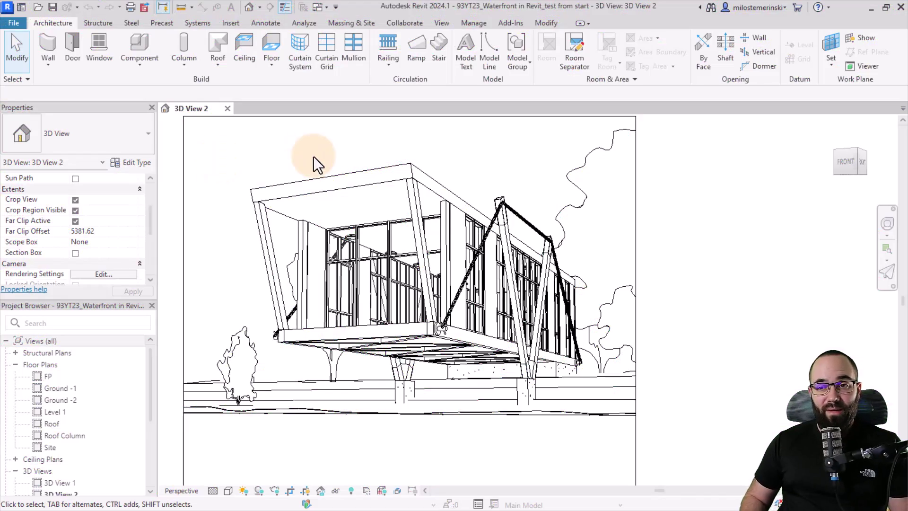
Pan the 3D house view slightly and bring up the View ribbon tools
middle_click_drag(312, 157, 275, 162)
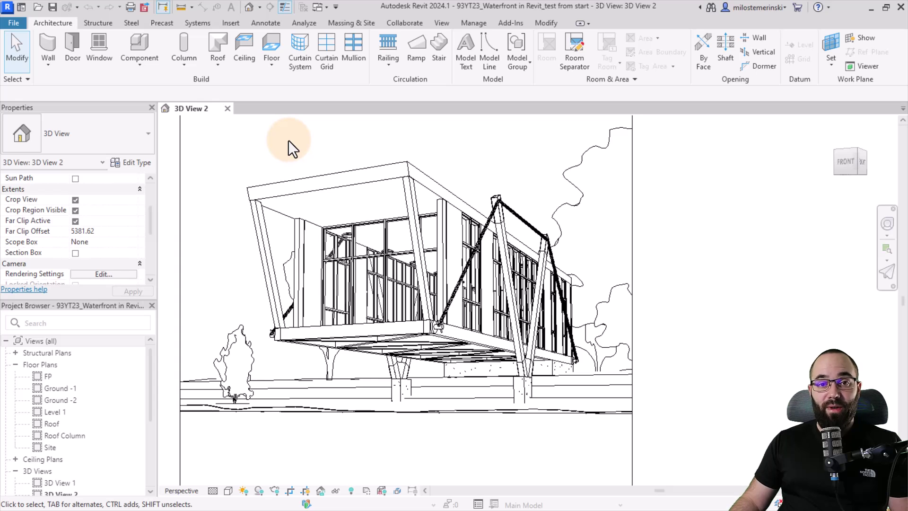
left_click(443, 26)
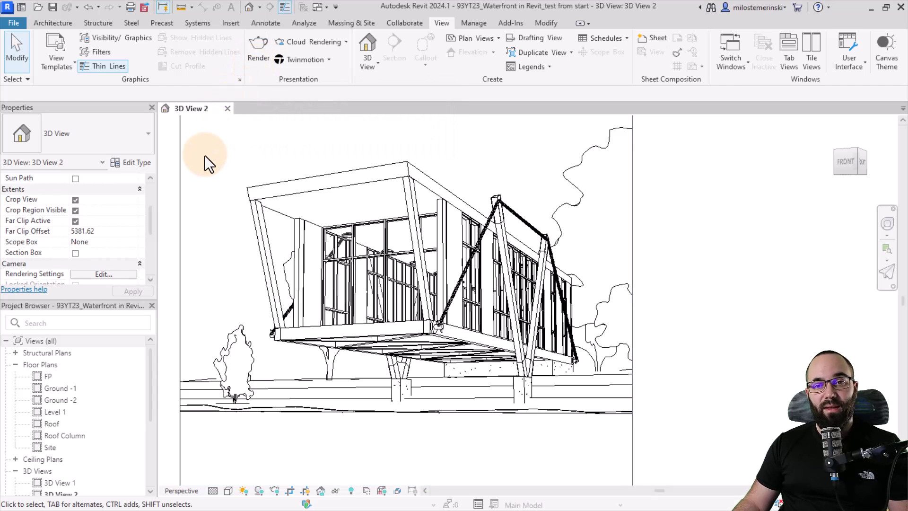
Switch 3D View 2 to the Realistic visual style, then select and deselect a pile cap
left_click(228, 490)
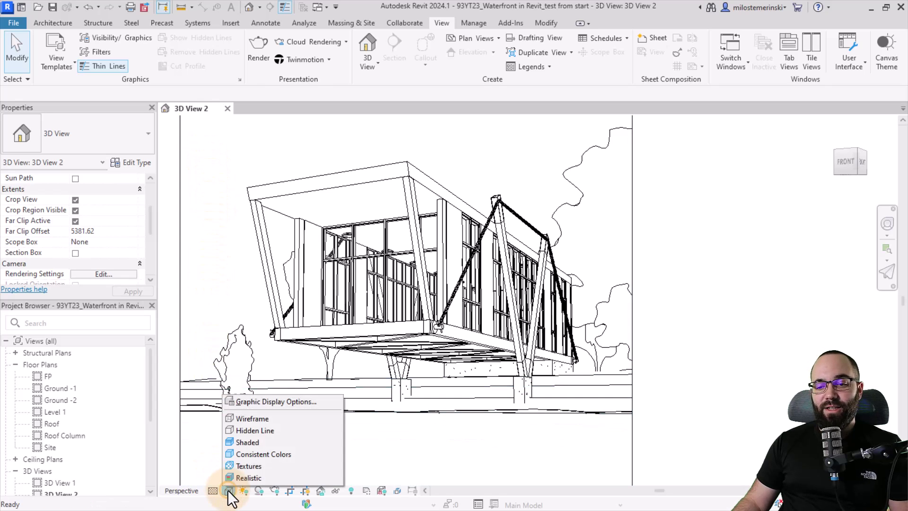
left_click(239, 478)
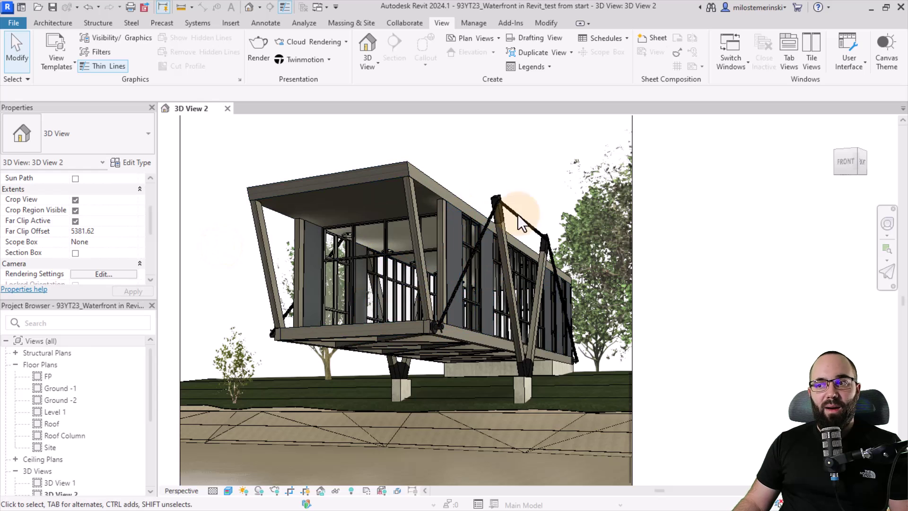
middle_click_drag(473, 196, 466, 195)
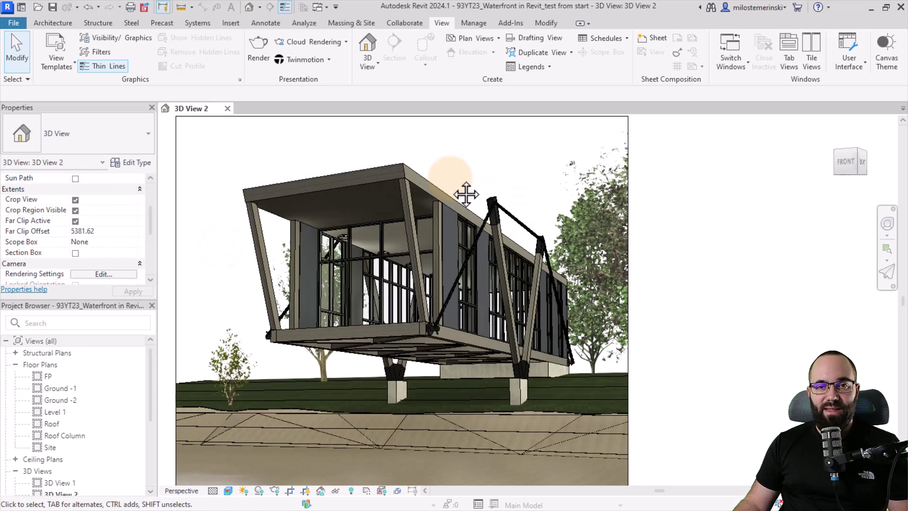
left_click(515, 385)
left_click(455, 170)
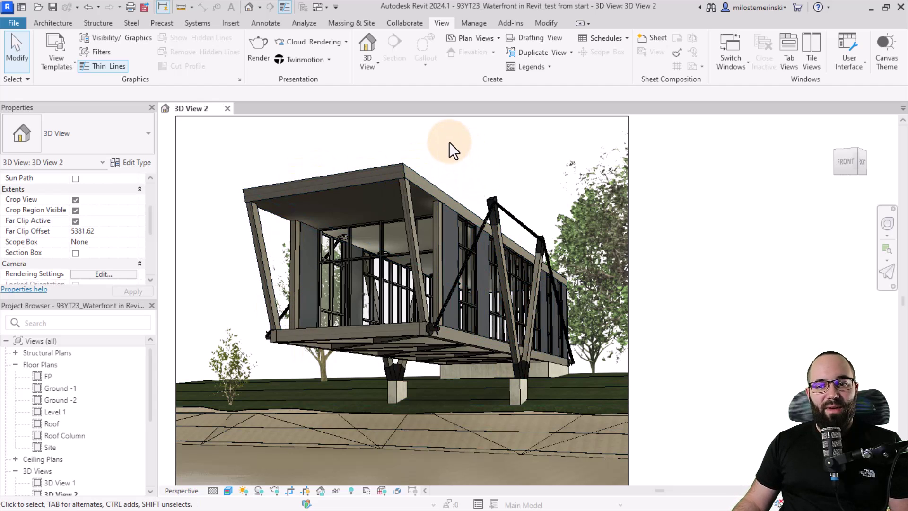
Open the Rendering settings and set Quality to Draft
left_click(265, 64)
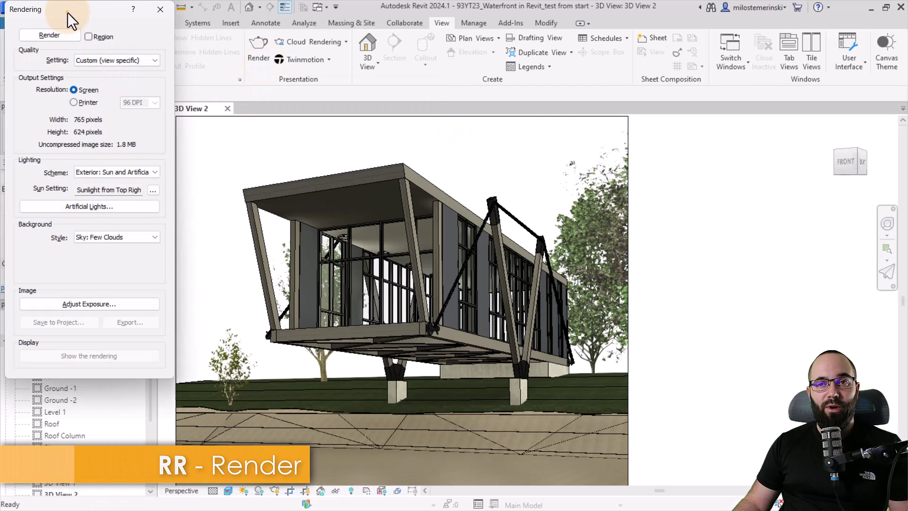
left_click_drag(67, 12, 92, 38)
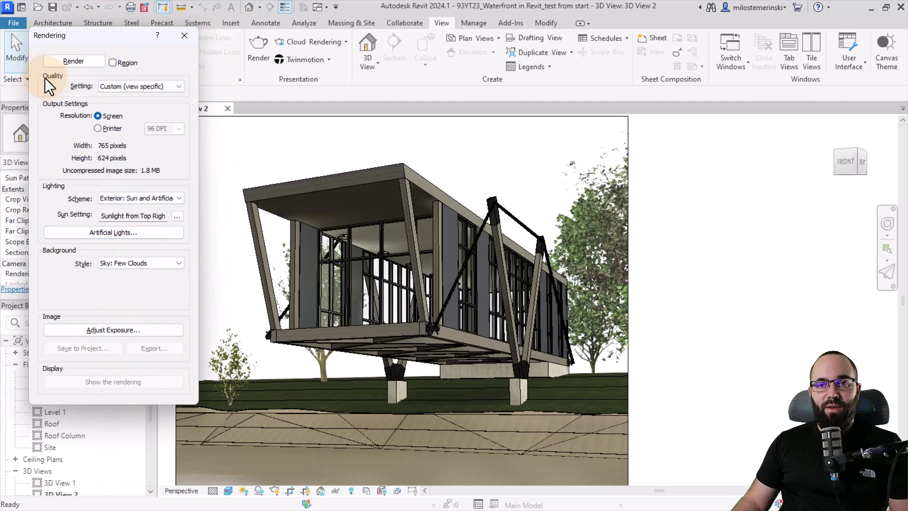
left_click(117, 86)
left_click(118, 97)
Open the Rendering Quality Settings editor for the Draft preset
left_click(116, 86)
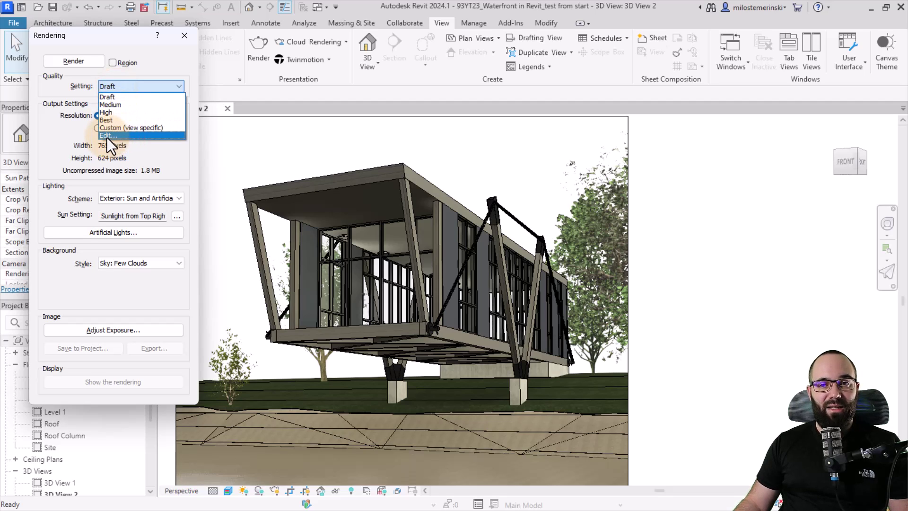
left_click(108, 136)
left_click_drag(332, 126, 247, 100)
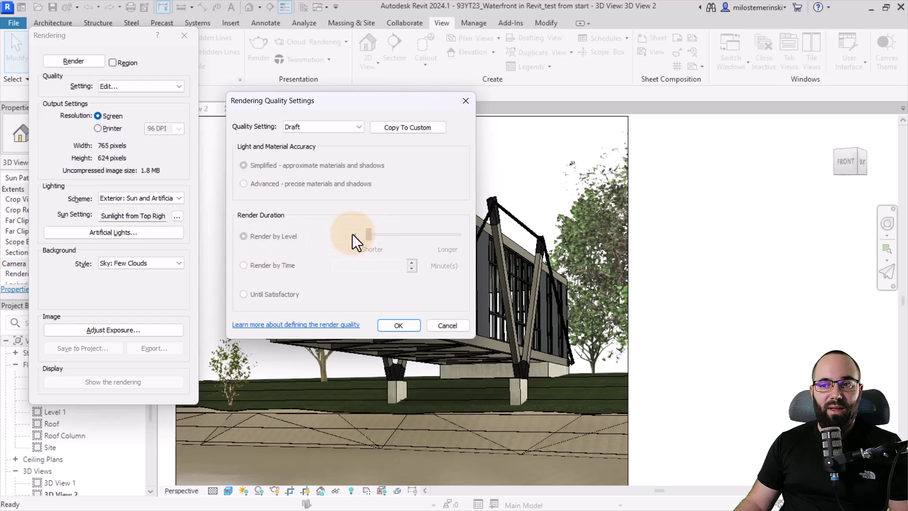
Cycle the quality preset through Medium, High and Best, ending on Custom (view specific)
left_click(311, 125)
left_click(300, 144)
left_click(322, 128)
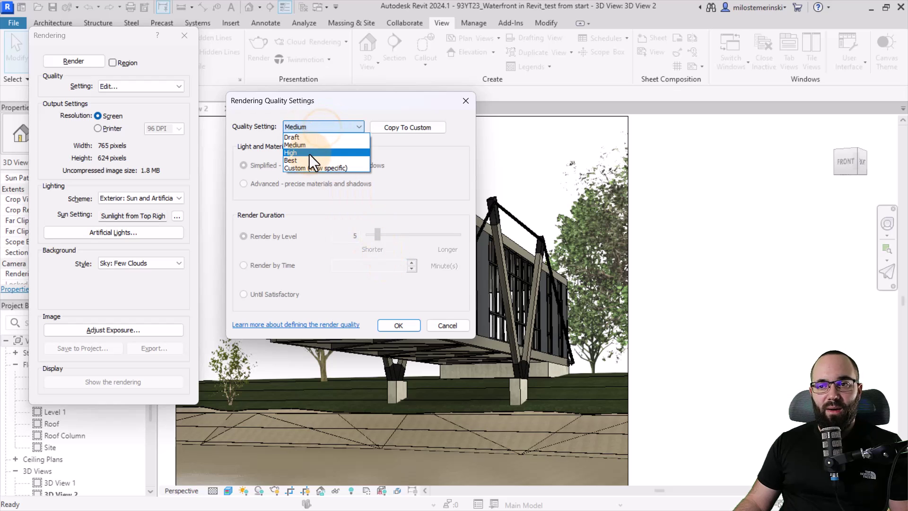
left_click(308, 154)
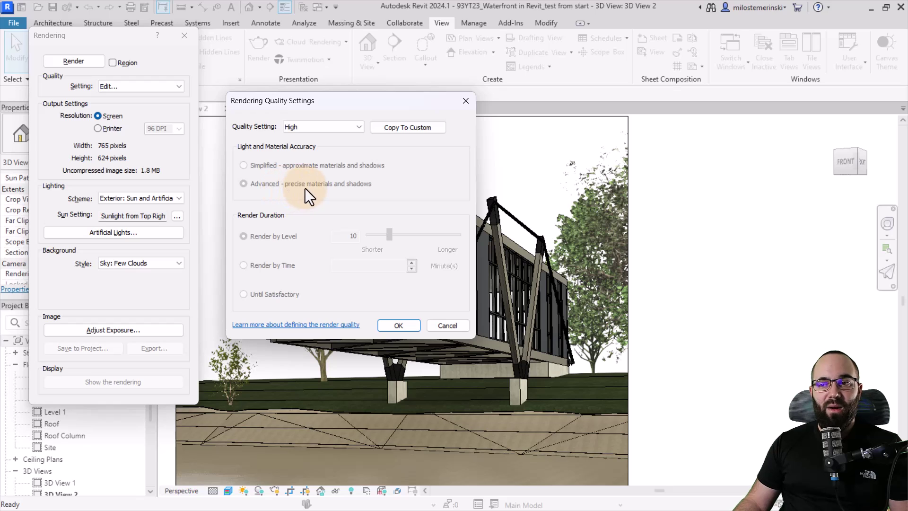
left_click(305, 130)
left_click(296, 158)
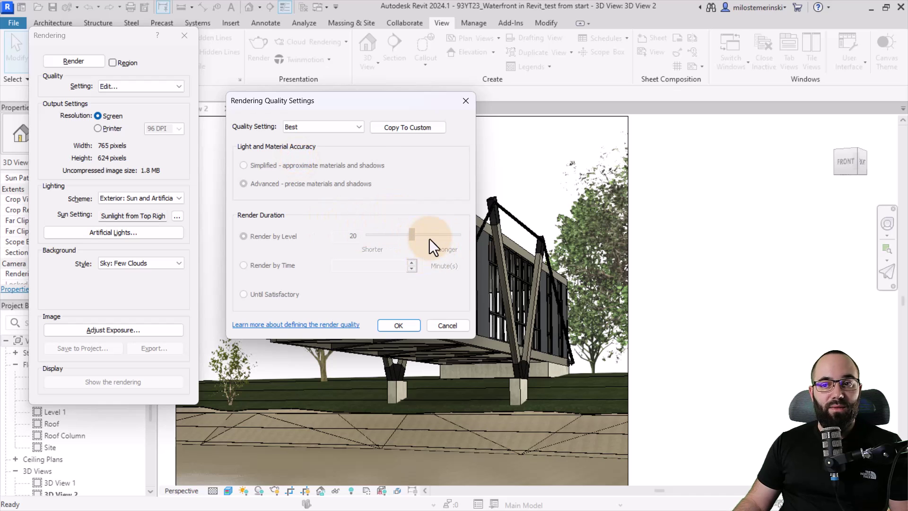
left_click(325, 128)
left_click(306, 169)
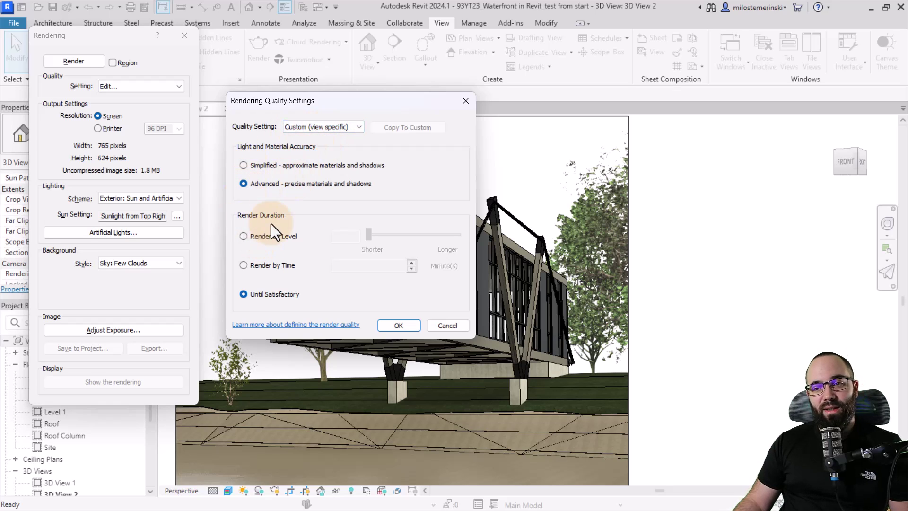
Try a by-time render duration, then set rendering to run Until Satisfactory
left_click(242, 265)
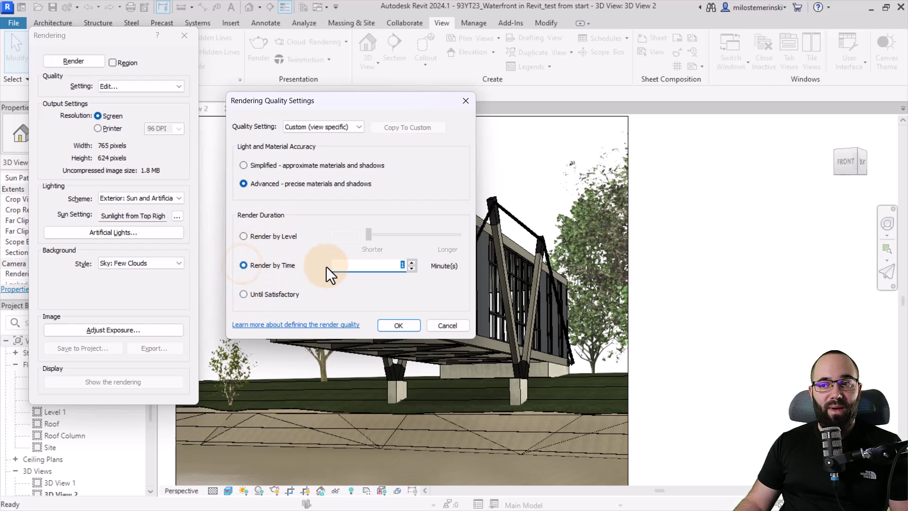
left_click(360, 265)
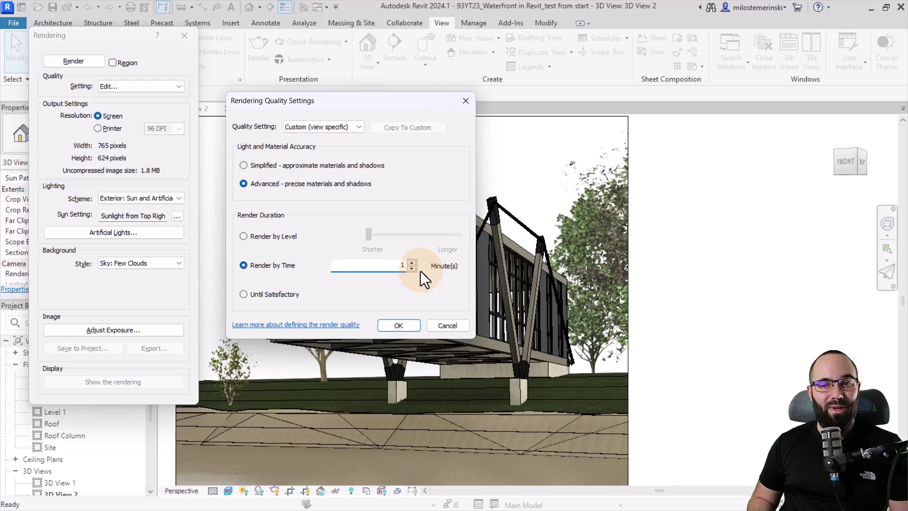
left_click(274, 294)
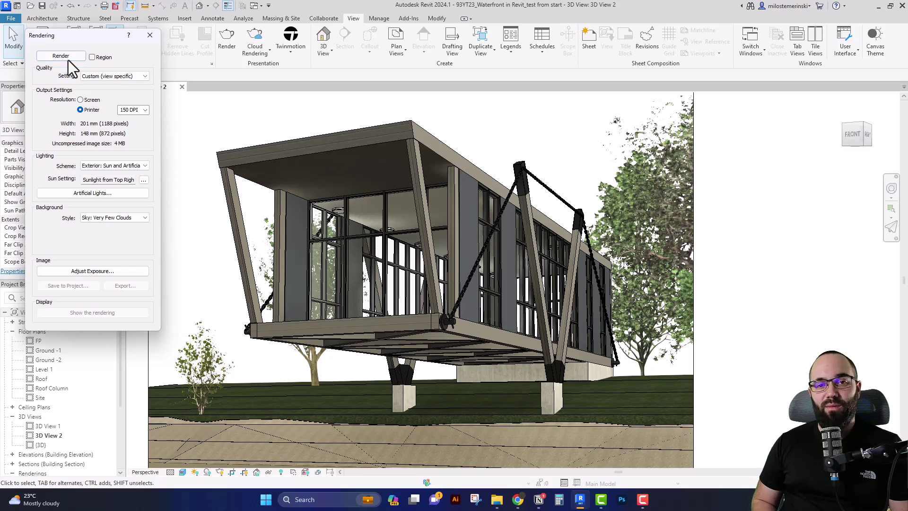
Render the house locally, then stop it at level 7 and confirm the stop
left_click(64, 58)
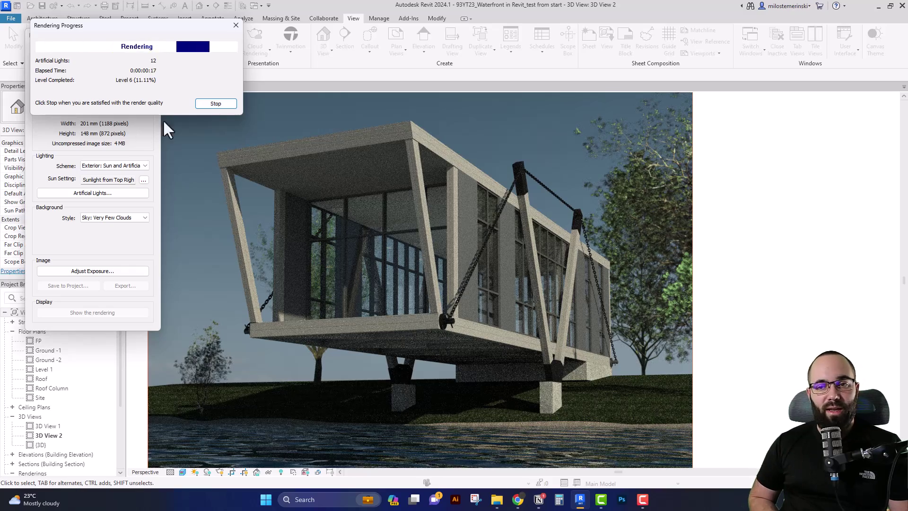
left_click(215, 105)
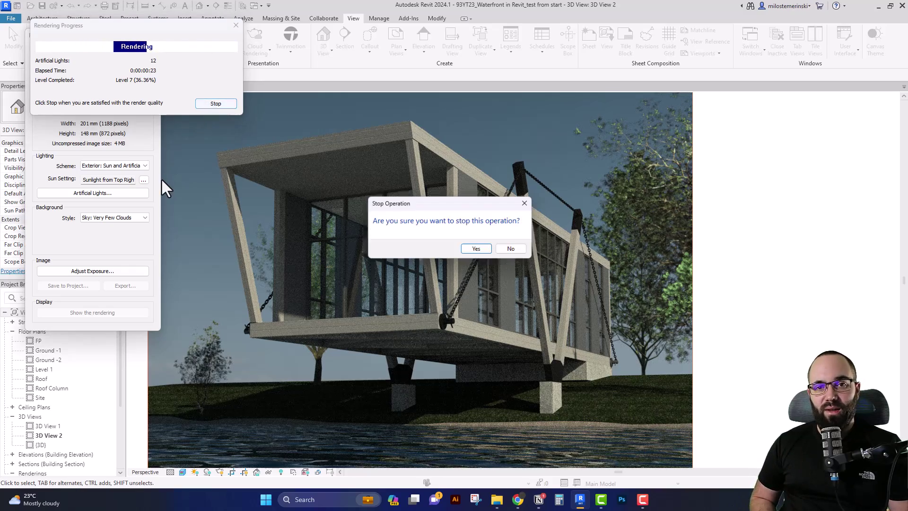
left_click(466, 246)
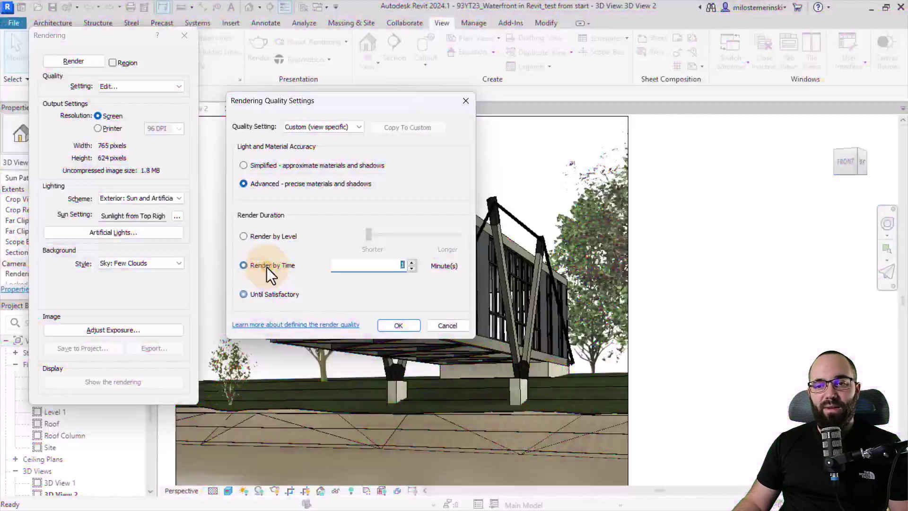
Set the Rendering Quality Settings preset back to Draft and accept
left_click(265, 265)
left_click(302, 127)
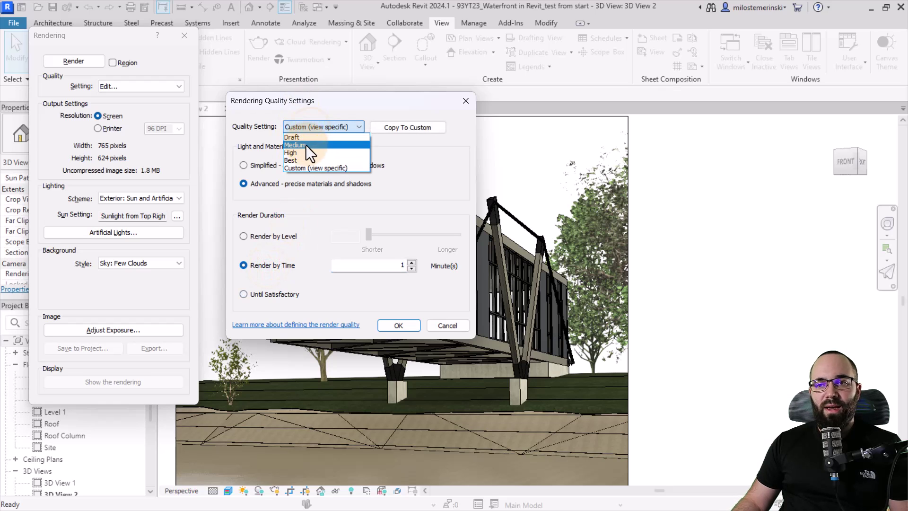
left_click(303, 138)
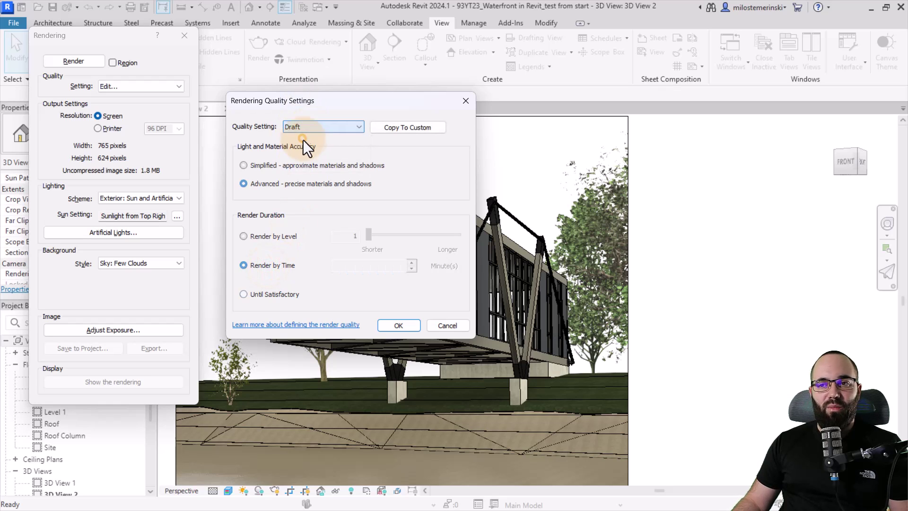
left_click(399, 325)
Confirm Draft in the Rendering dialog's Quality Setting list
left_click(133, 86)
left_click(118, 97)
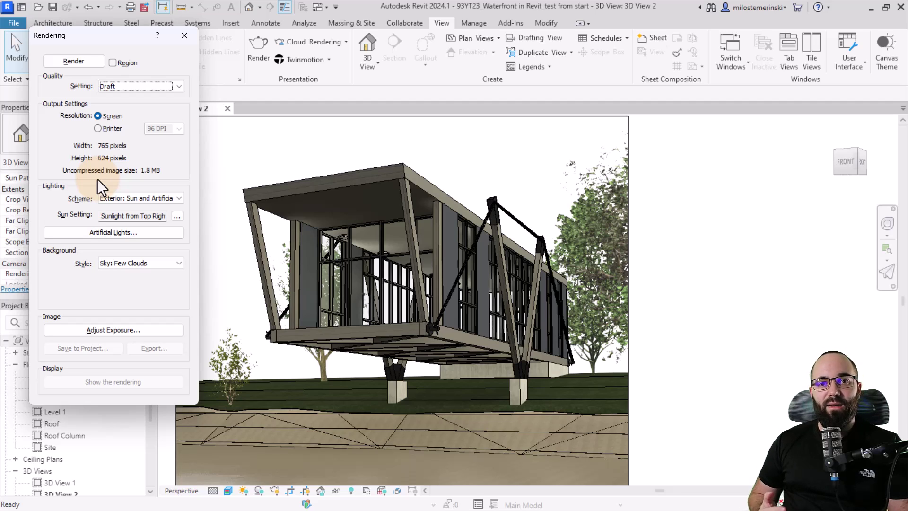
left_click(120, 86)
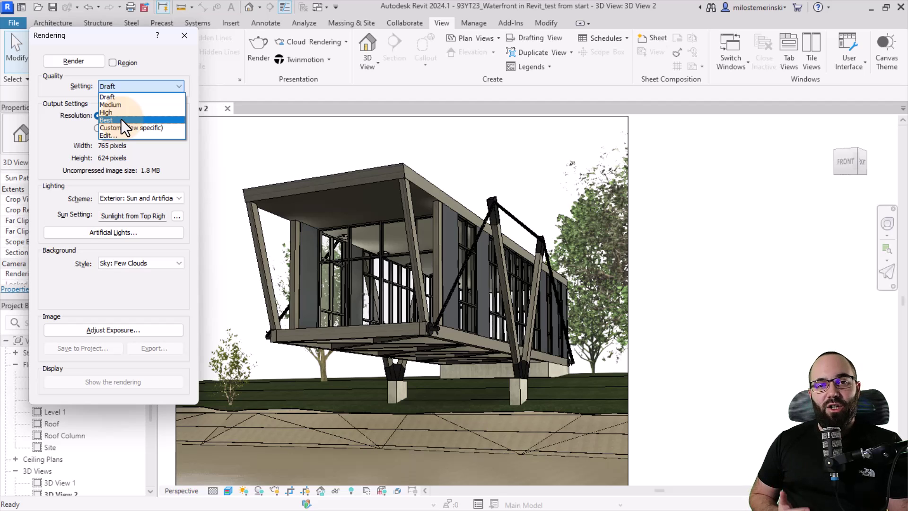
left_click(127, 91)
left_click(126, 86)
left_click(125, 87)
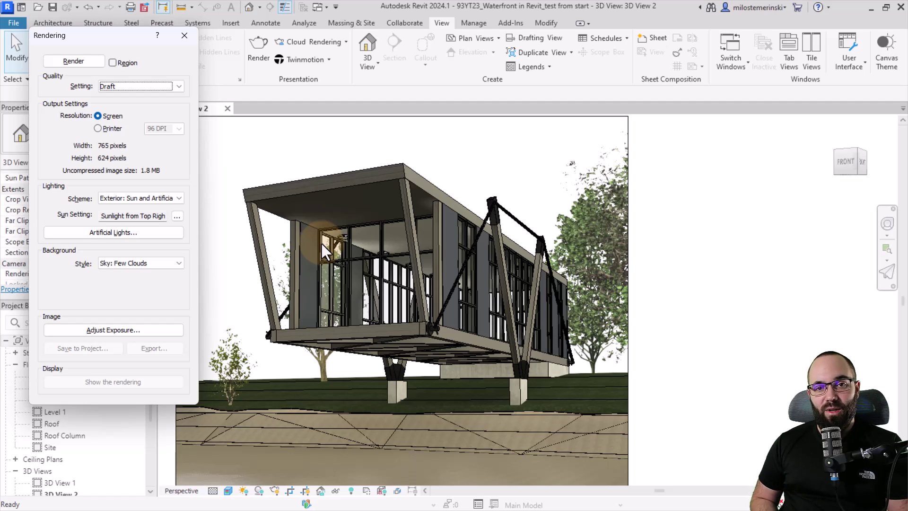
Close Rendering settings and scale the crop region, proportions locked, to 203 mm width
left_click(191, 40)
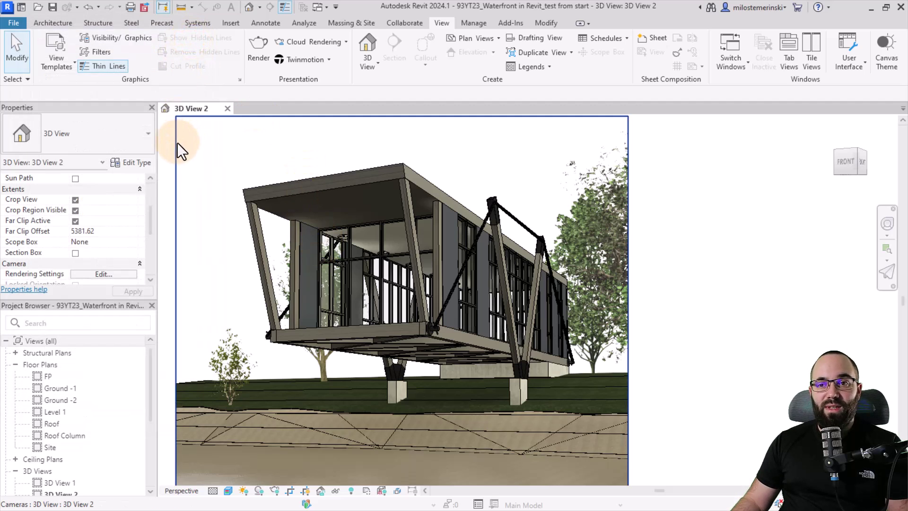
left_click(625, 135)
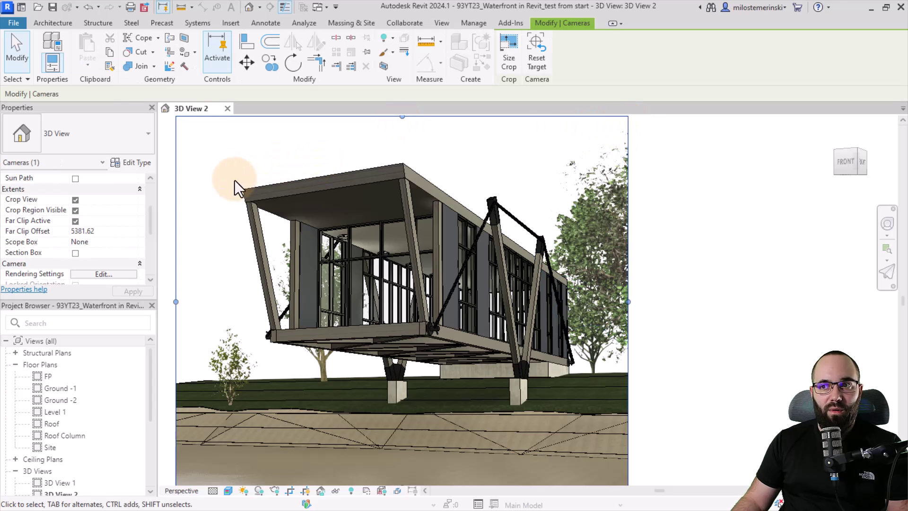
left_click_drag(249, 163, 249, 163)
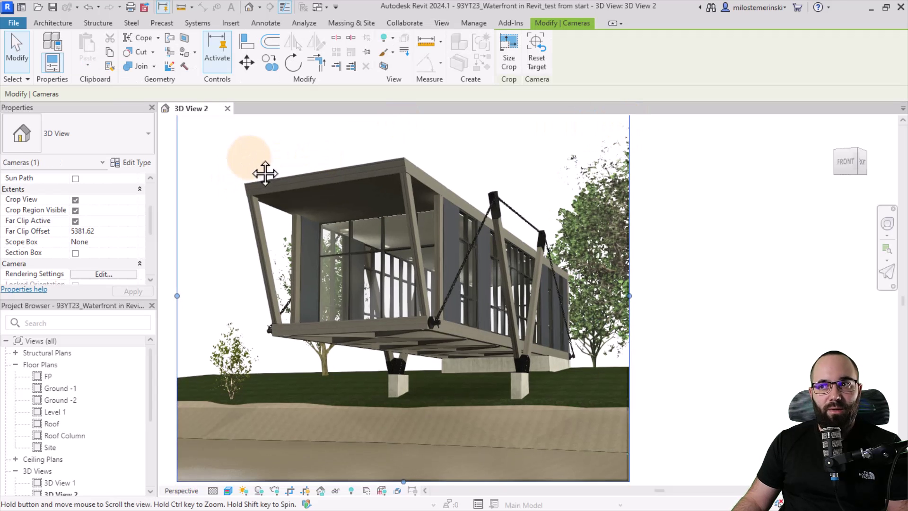
left_click(510, 68)
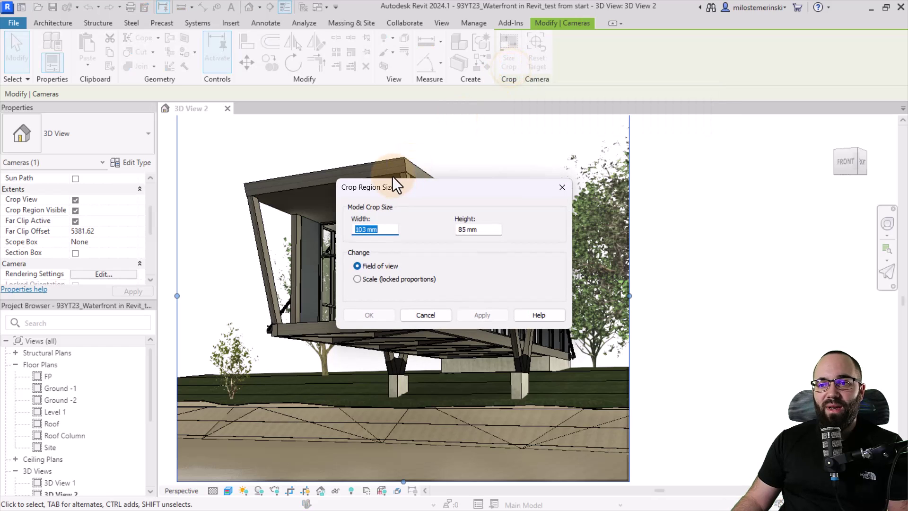
left_click_drag(387, 182, 274, 146)
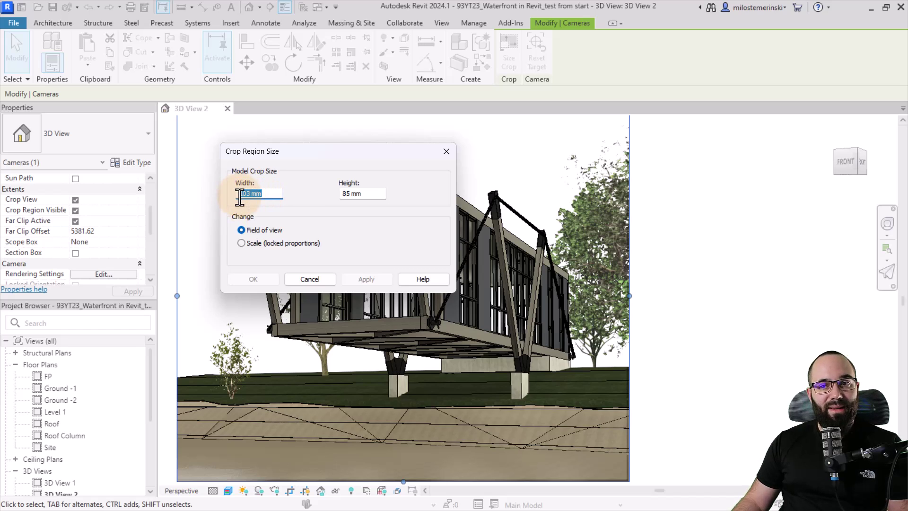
left_click(241, 243)
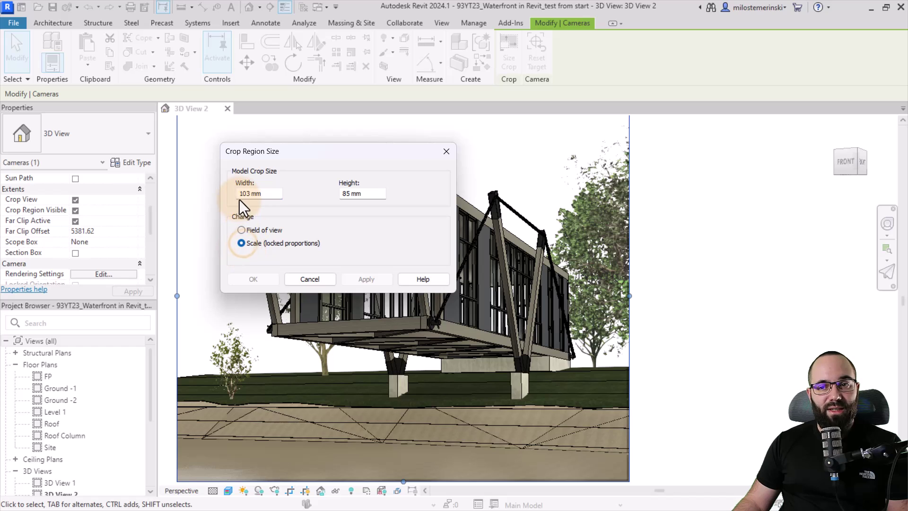
key("BackSpace")
type("2")
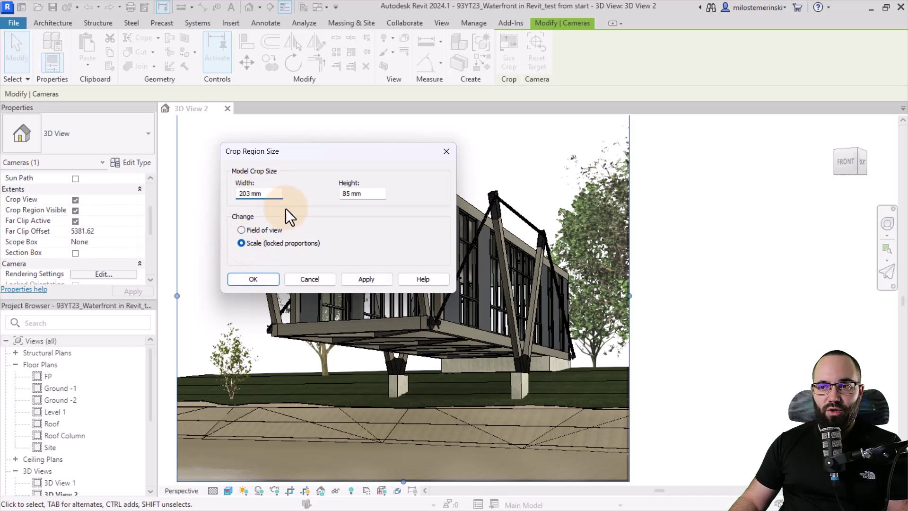
left_click(372, 279)
left_click(248, 279)
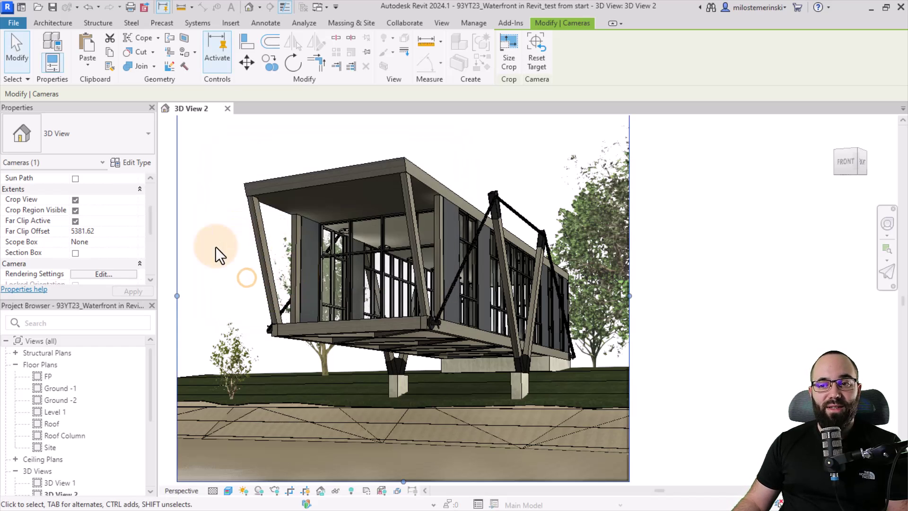
left_click(218, 256)
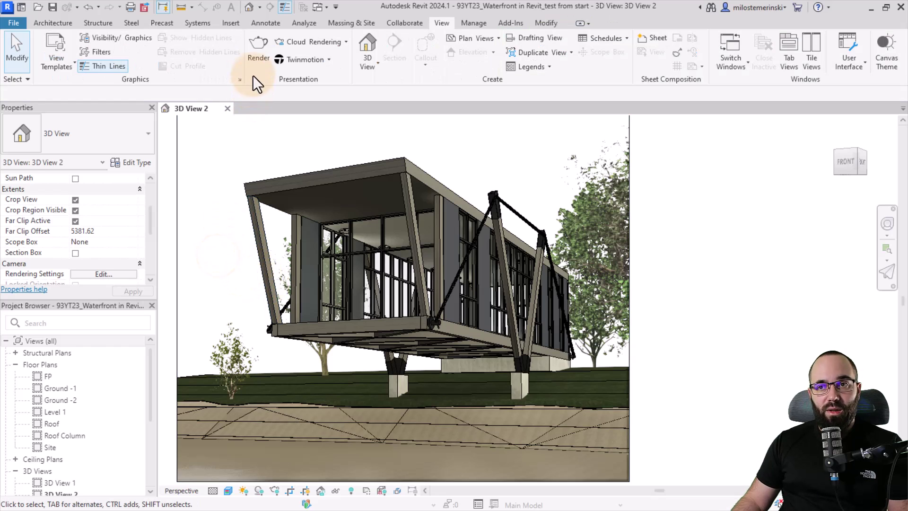
Reopen the Rendering settings and switch resolution to Printer at 300 DPI (2398 × 1967 pixels)
left_click(254, 61)
left_click_drag(121, 35, 123, 35)
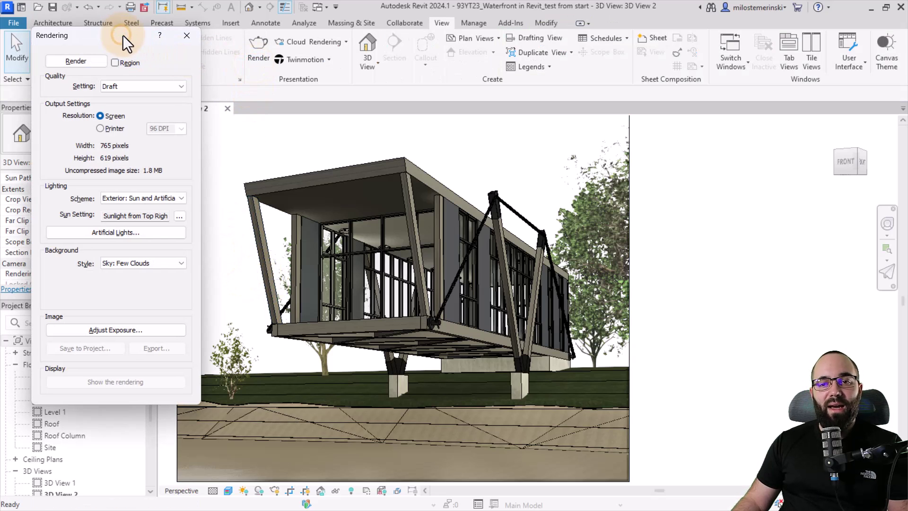
left_click(112, 129)
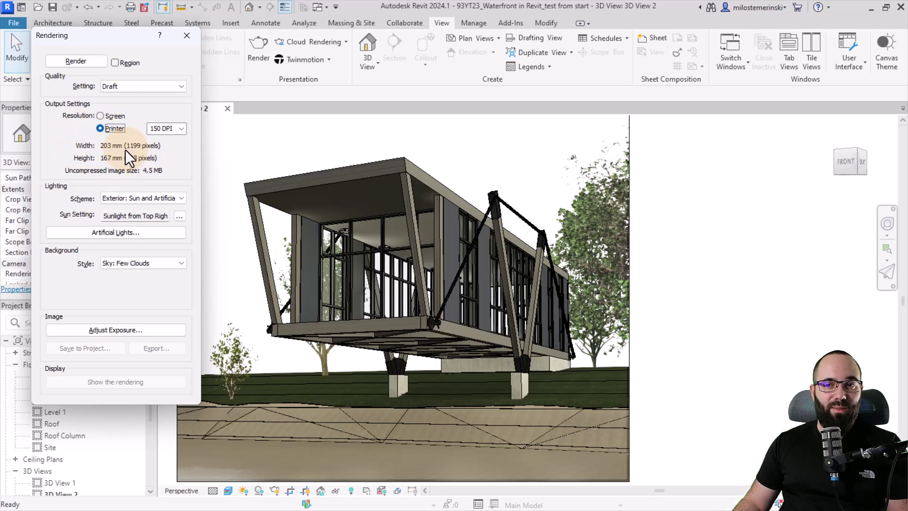
left_click(177, 130)
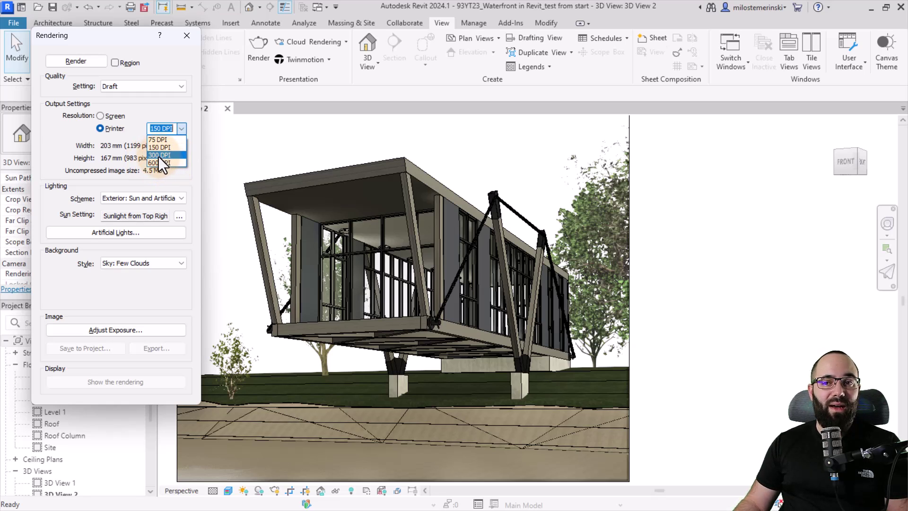
left_click(159, 155)
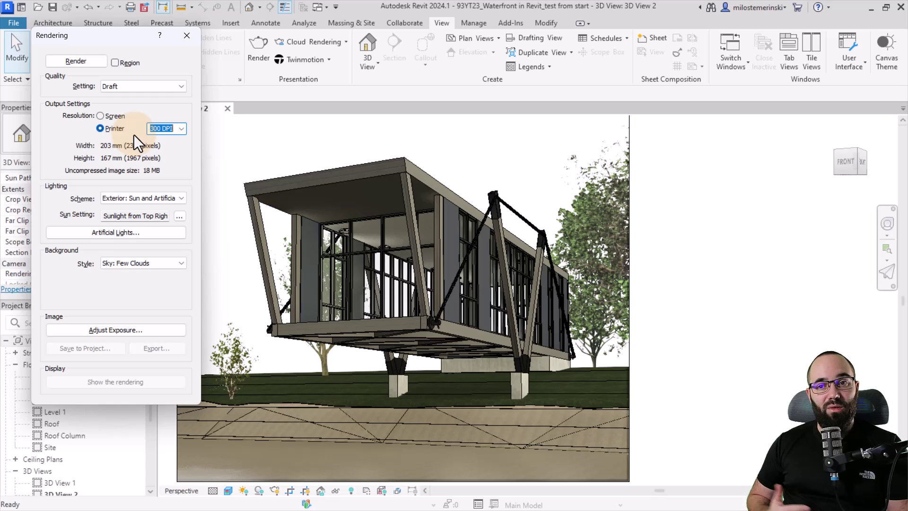
left_click(112, 131)
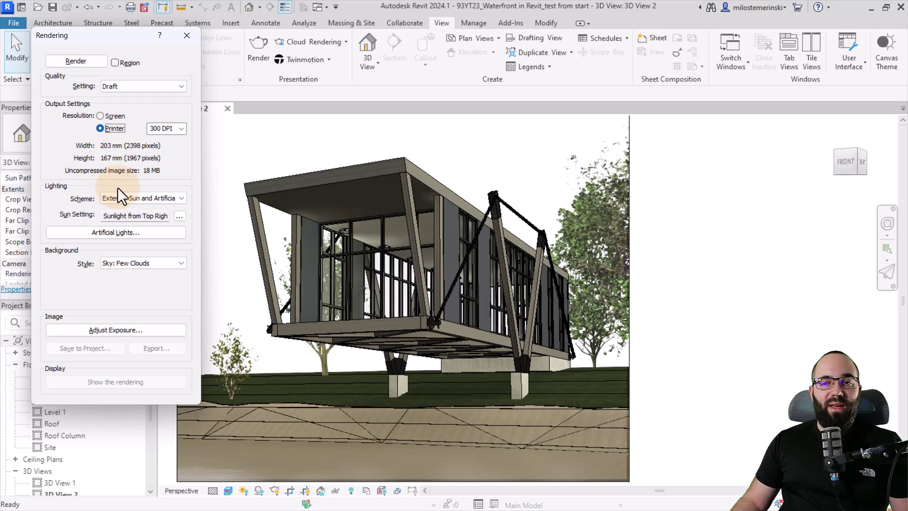
left_click(120, 201)
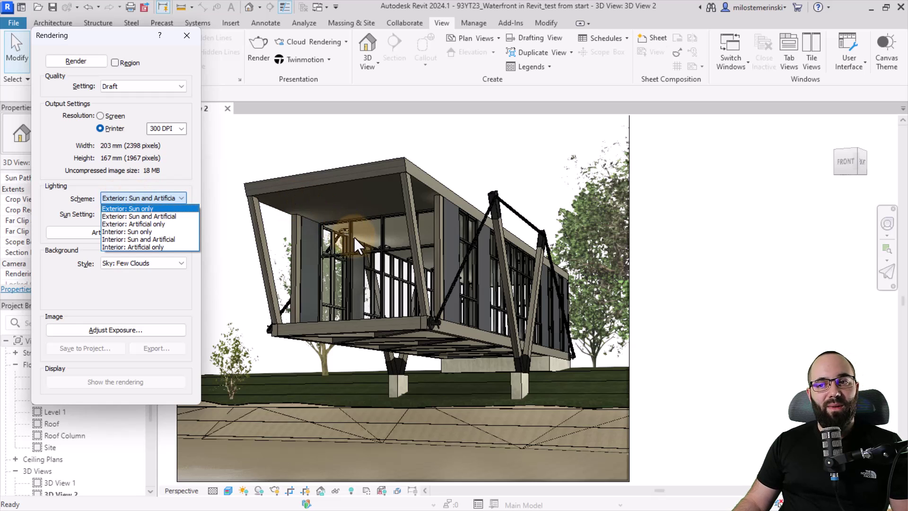
scroll(341, 234, "up", 6)
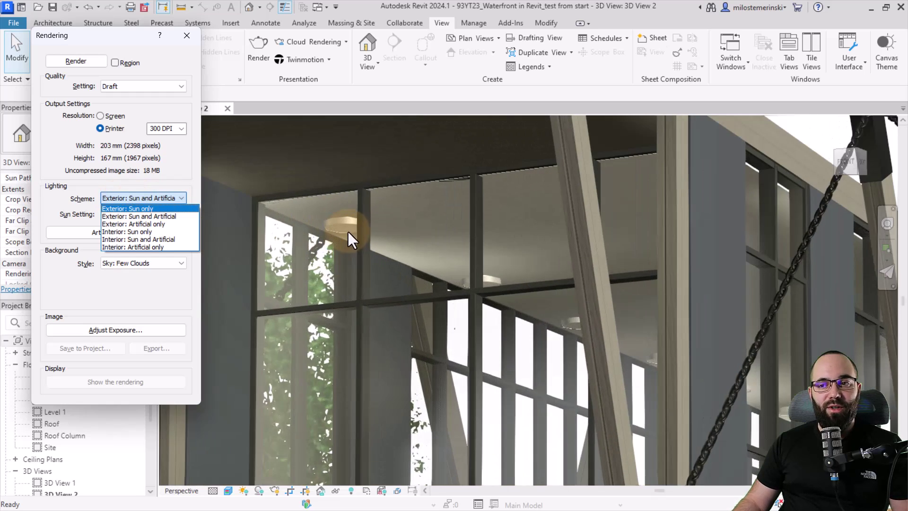
scroll(339, 226, "down", 10)
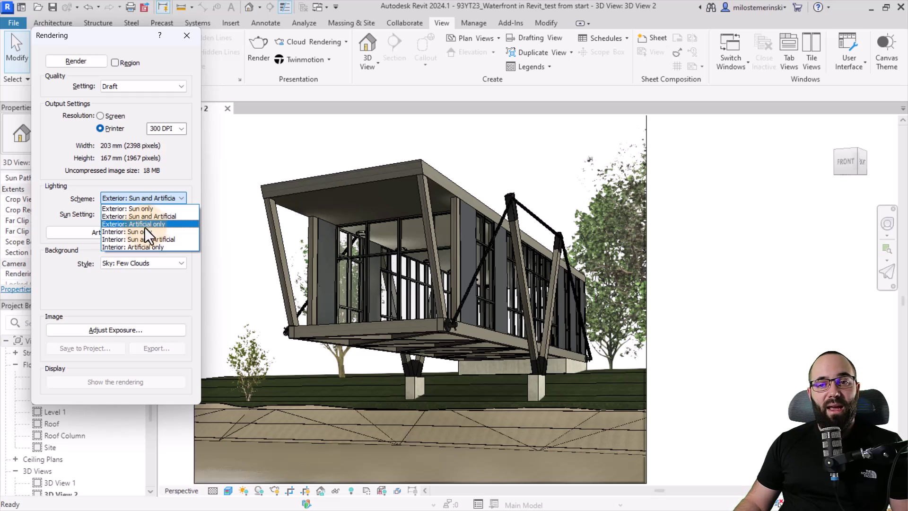
left_click(134, 197)
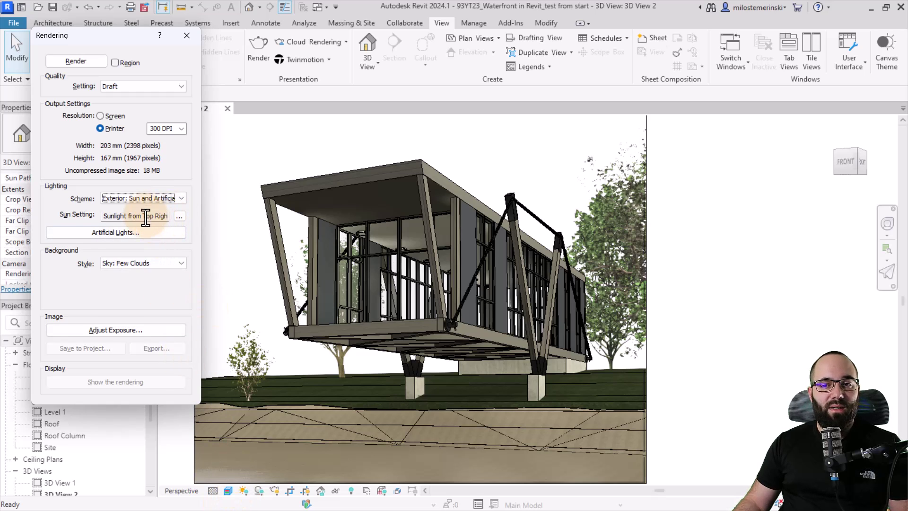
left_click(174, 217)
left_click_drag(165, 32, 207, 81)
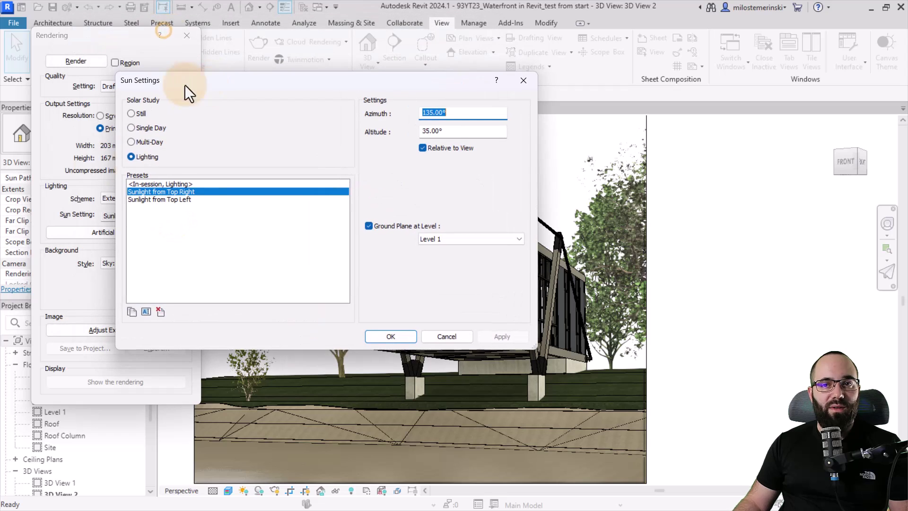
left_click(140, 115)
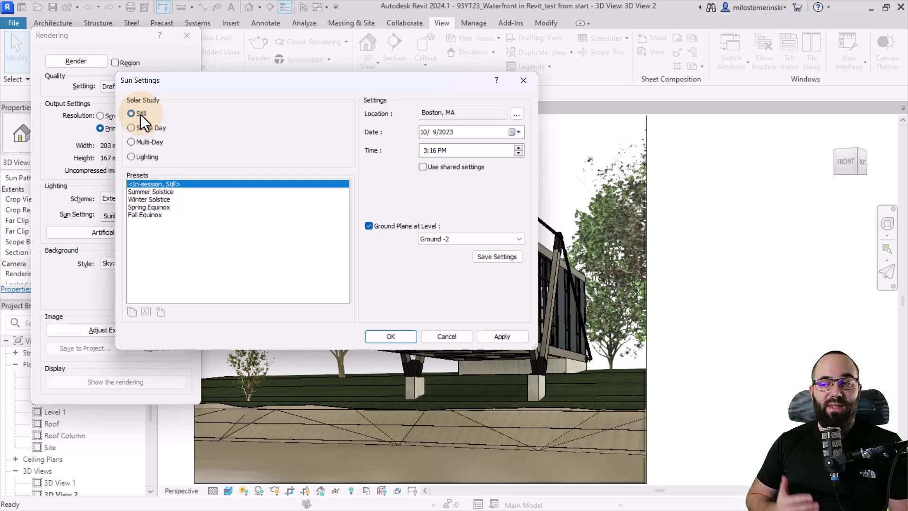
left_click(153, 192)
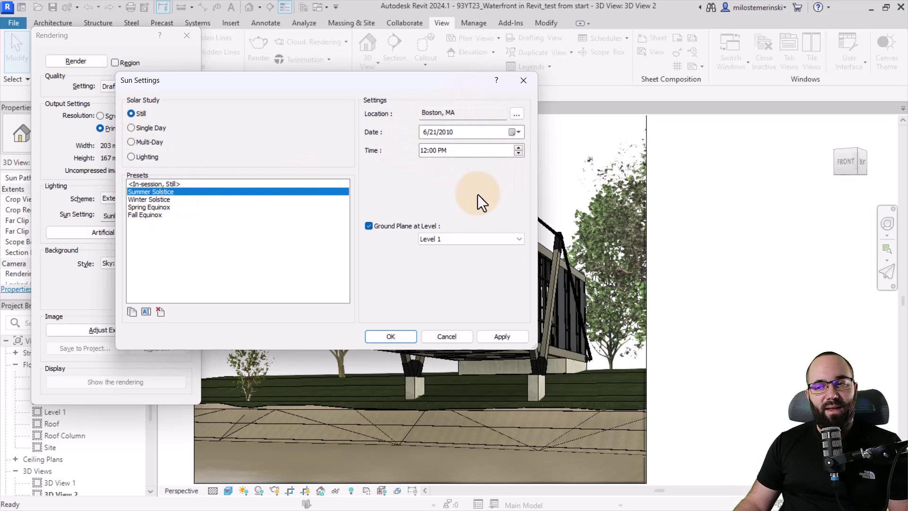
left_click(150, 199)
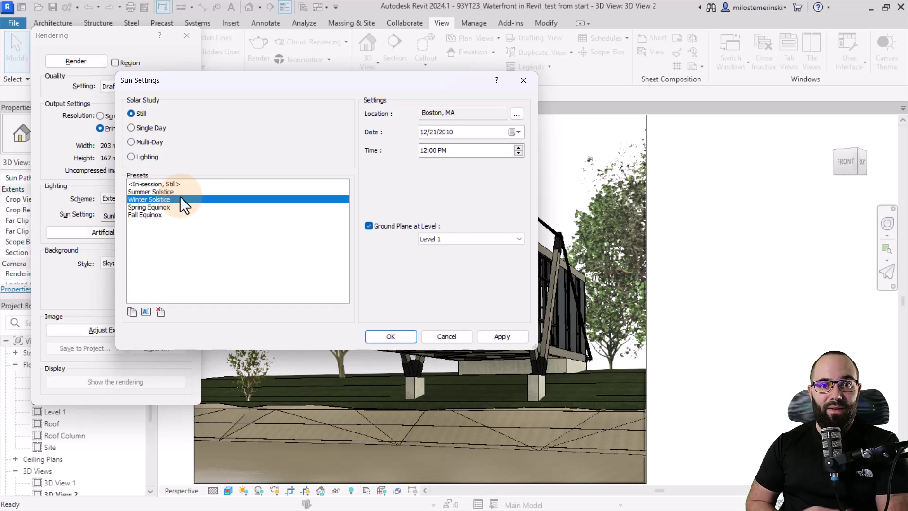
left_click(148, 156)
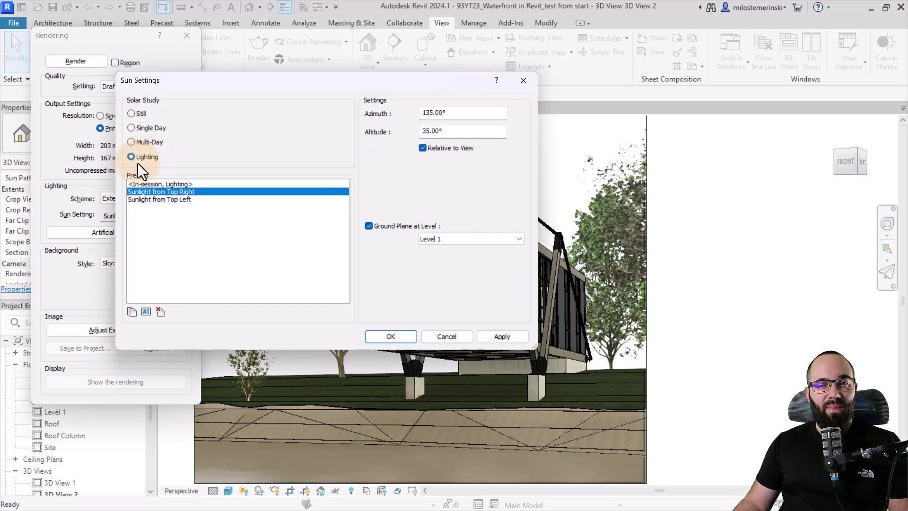
left_click(390, 335)
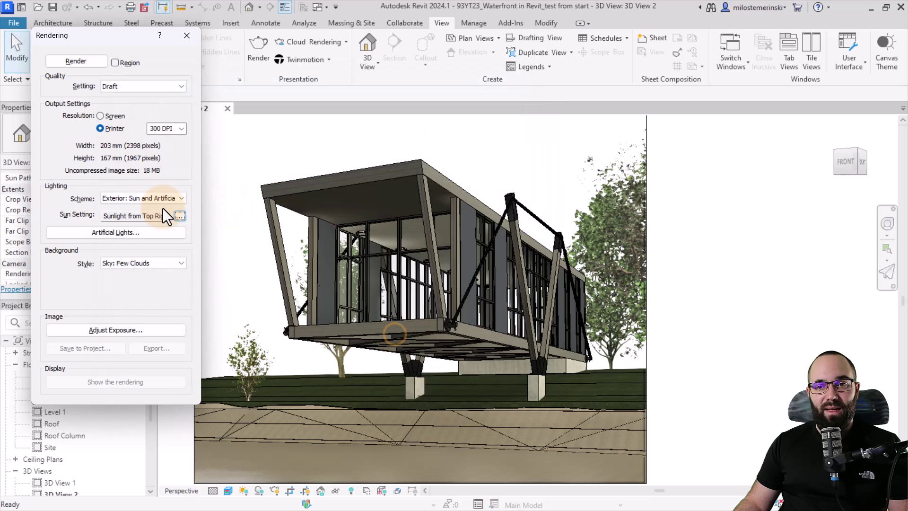
Turn off ceiling light 15 in the Artificial Lights list and accept the change
left_click(97, 230)
left_click_drag(94, 95, 171, 109)
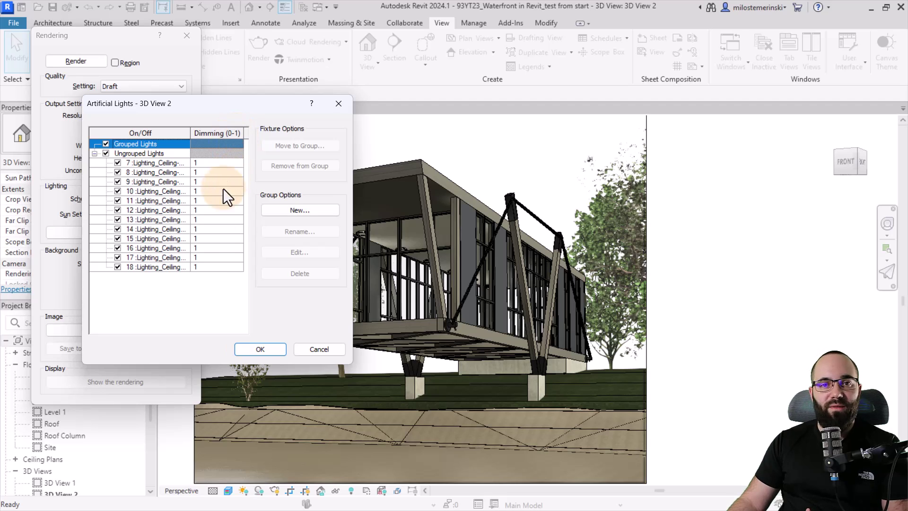
left_click(117, 239)
left_click(261, 348)
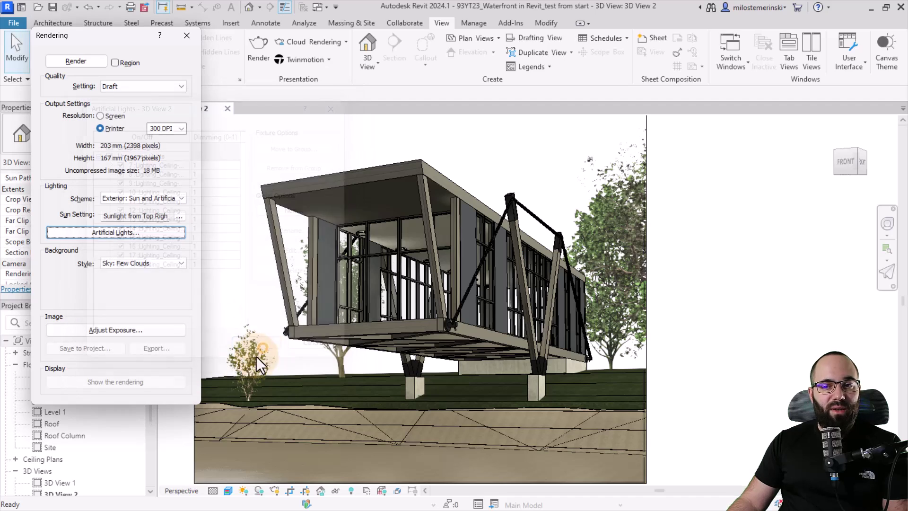
Change the Background Style from Sky: Few Clouds to Transparent
left_click(123, 268)
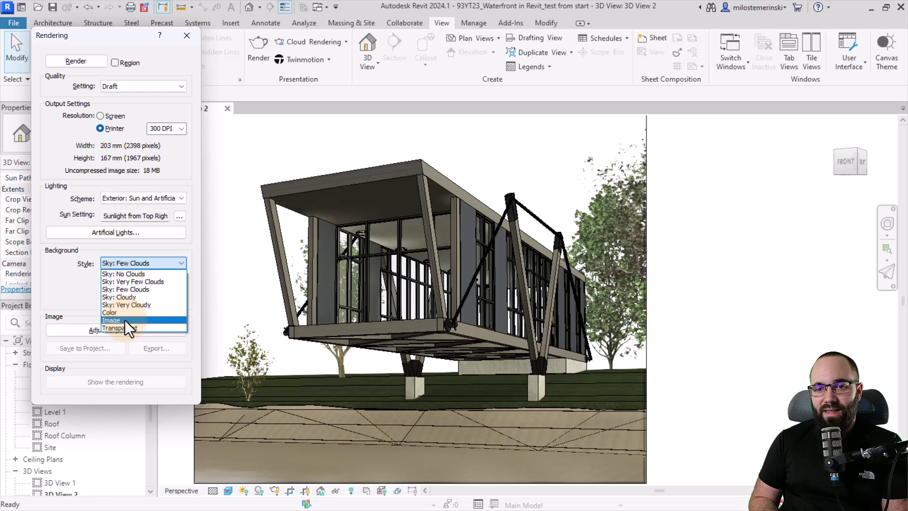
left_click(122, 328)
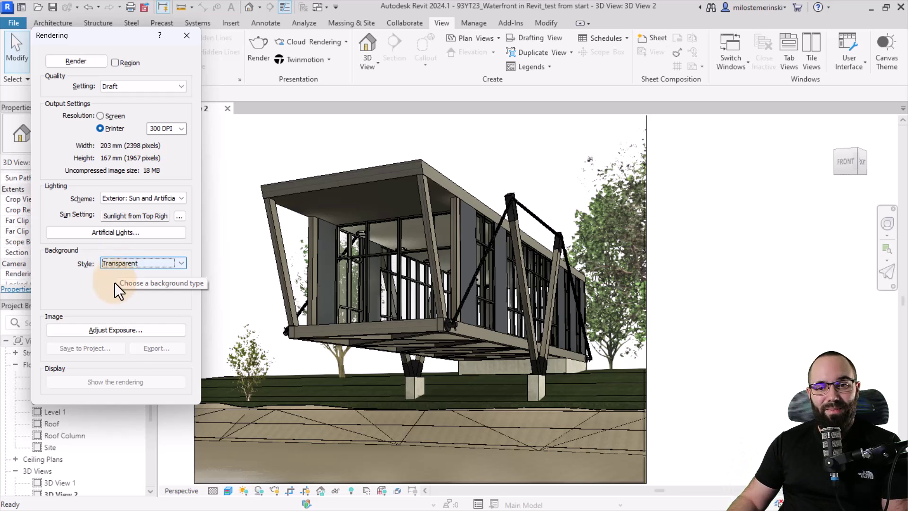
Check the exposure controls and close them unchanged, keeping Draft quality, 300 DPI and Transparent background
left_click(87, 333)
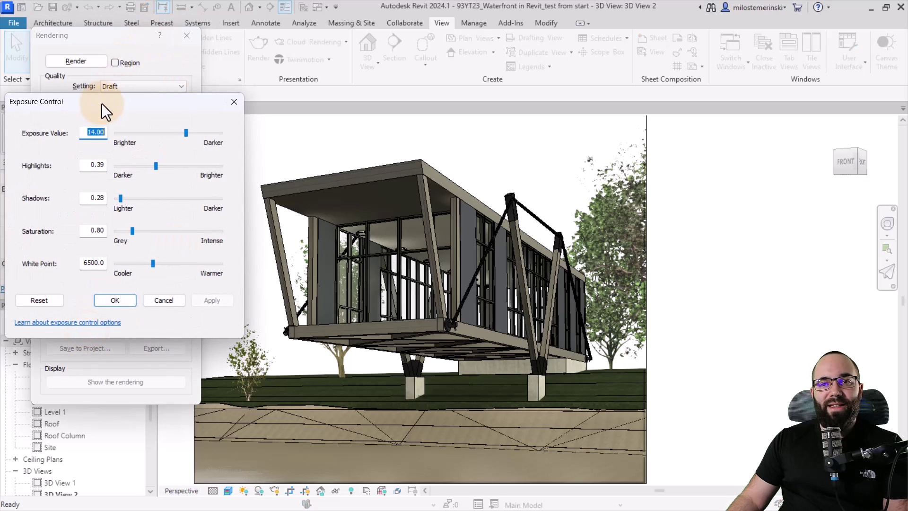
left_click_drag(101, 103, 145, 101)
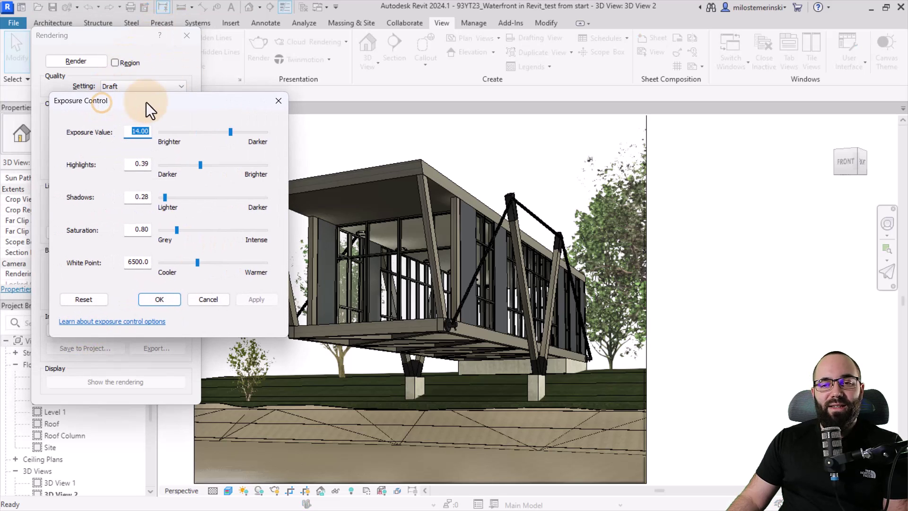
left_click(277, 101)
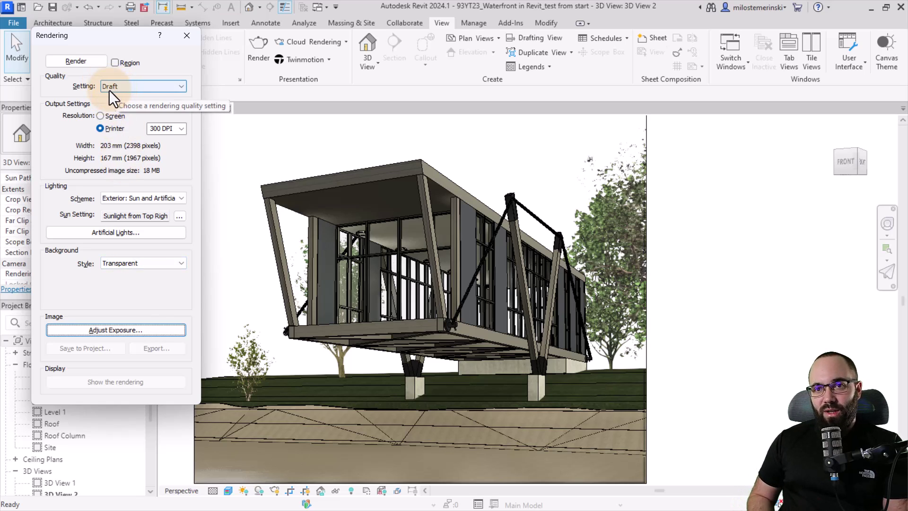
Render a draft of the view, then switch the background to Sky: Very Few Clouds and quality to High
left_click(87, 62)
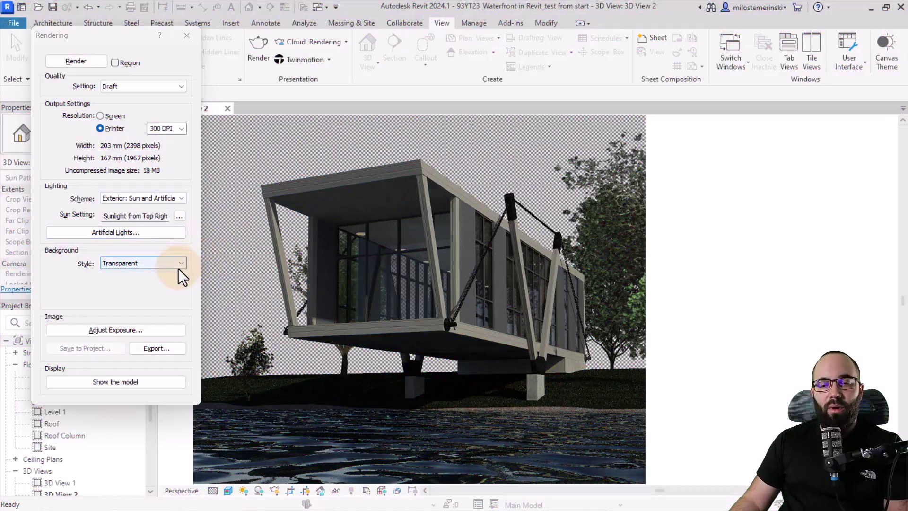
left_click(126, 265)
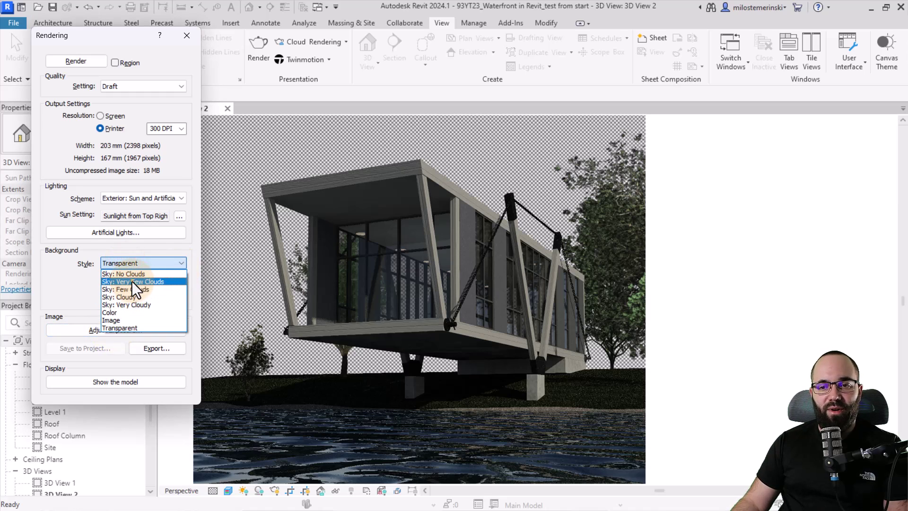
left_click(131, 281)
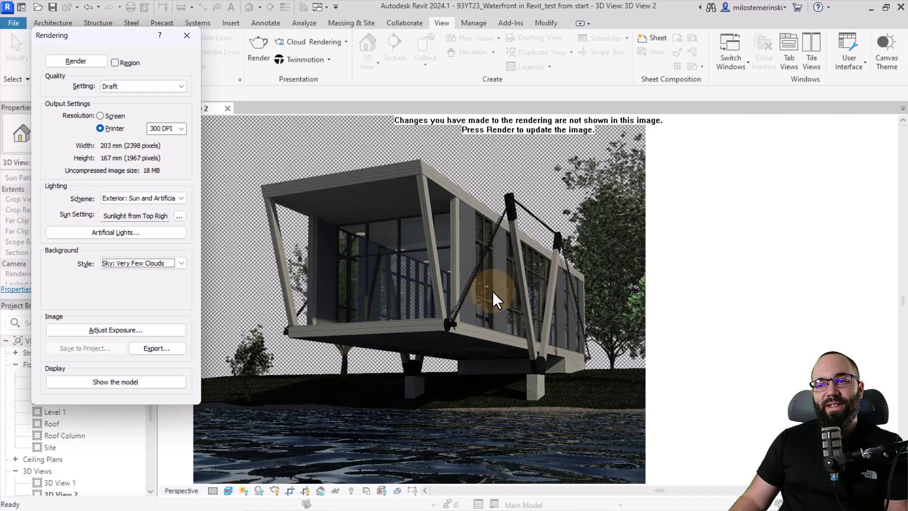
left_click(122, 87)
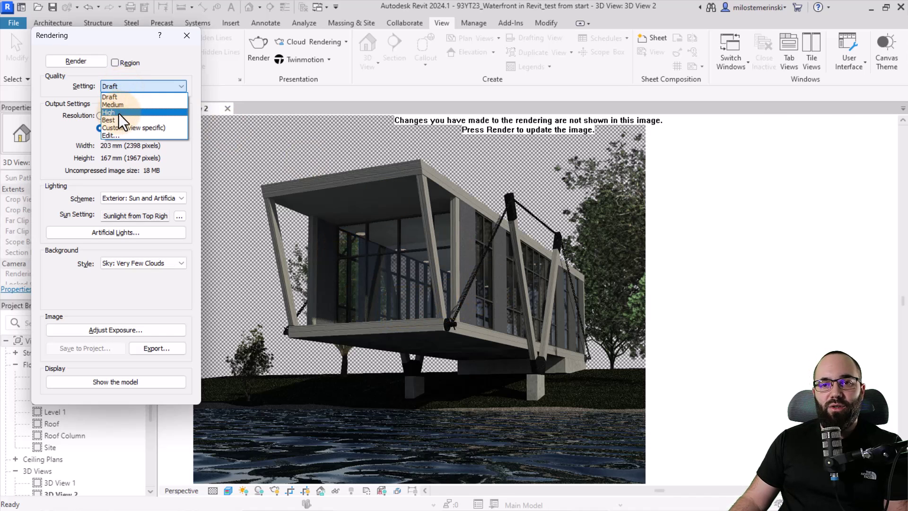
left_click(118, 112)
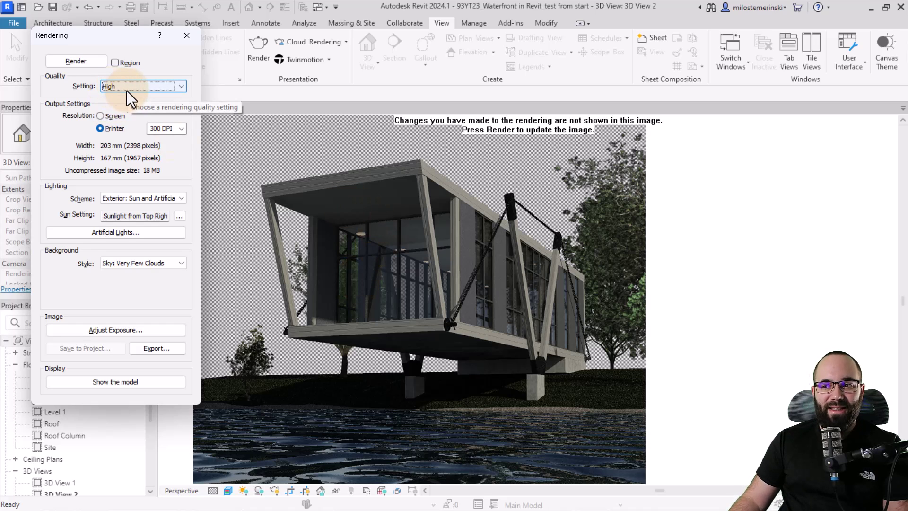
Enable Region and shrink the render region to a small area around the façade chain
left_click(114, 64)
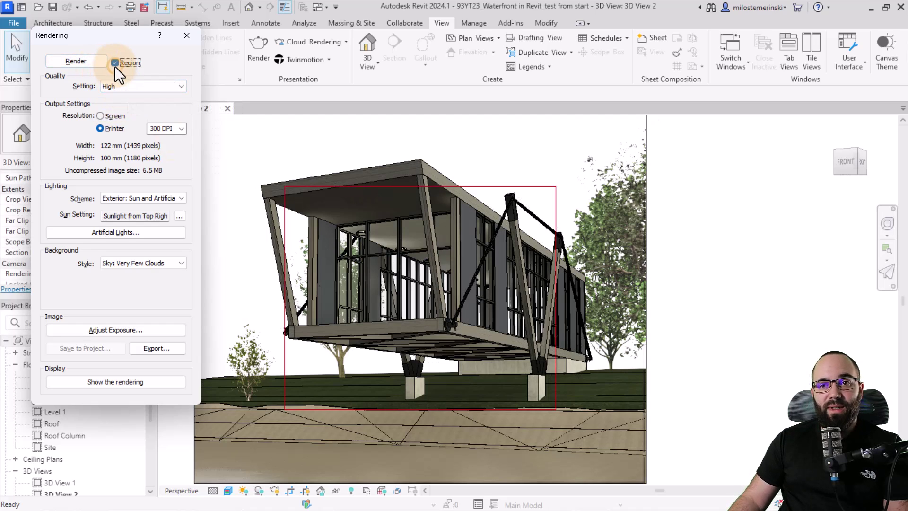
left_click(284, 208)
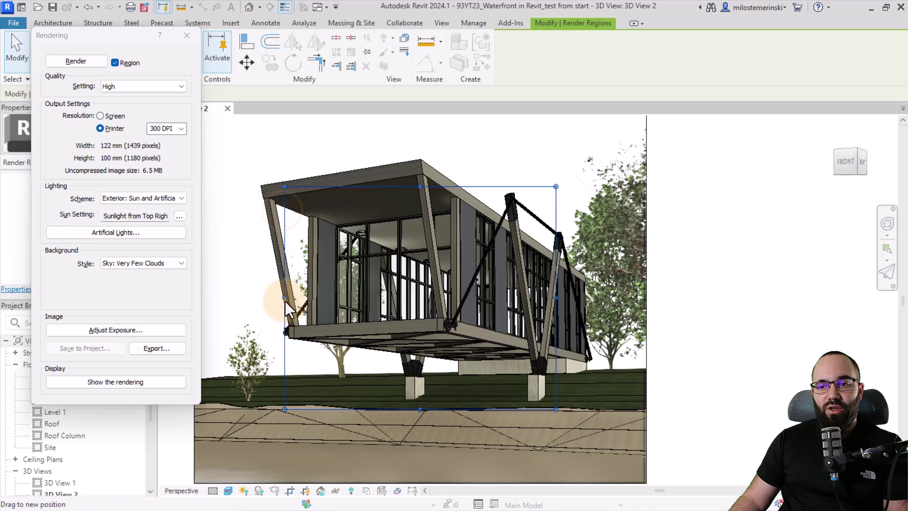
left_click_drag(284, 301, 428, 304)
left_click(492, 409)
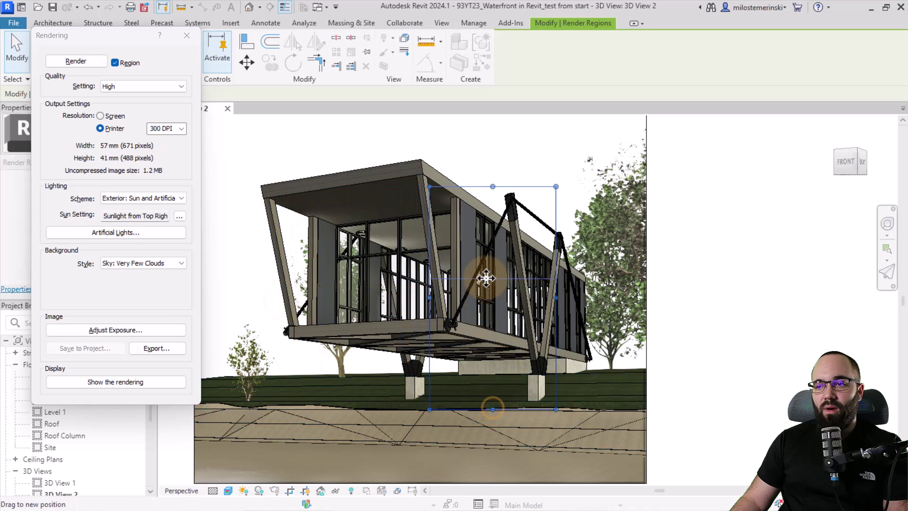
left_click_drag(486, 278, 487, 279)
left_click_drag(491, 187, 491, 204)
left_click_drag(555, 241, 539, 242)
scroll(497, 249, "up", 5)
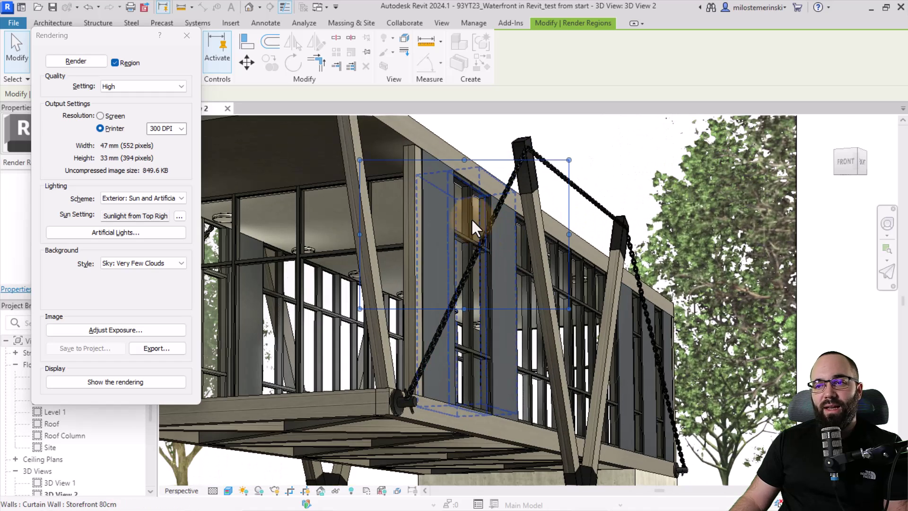
scroll(460, 211, "up", 3)
Render the small region at High quality, compare it with the model, and end on the model
left_click(88, 63)
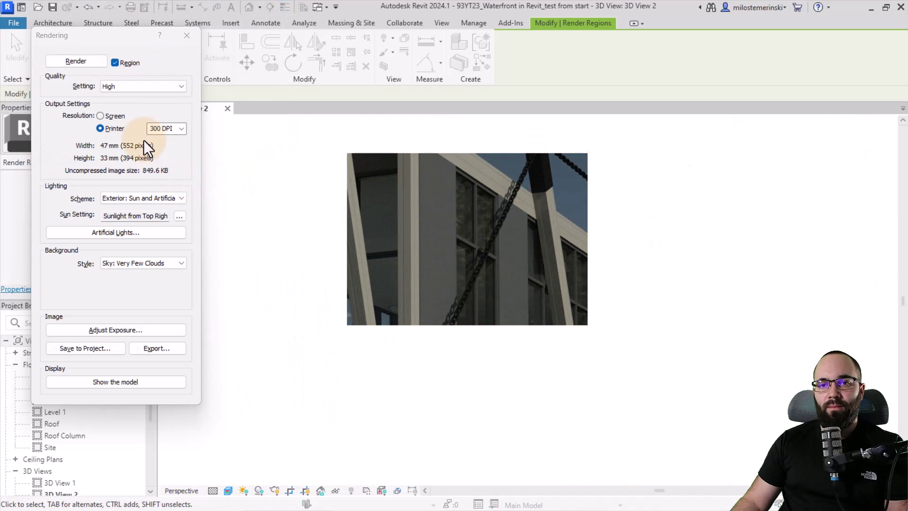
scroll(455, 222, "up", 3)
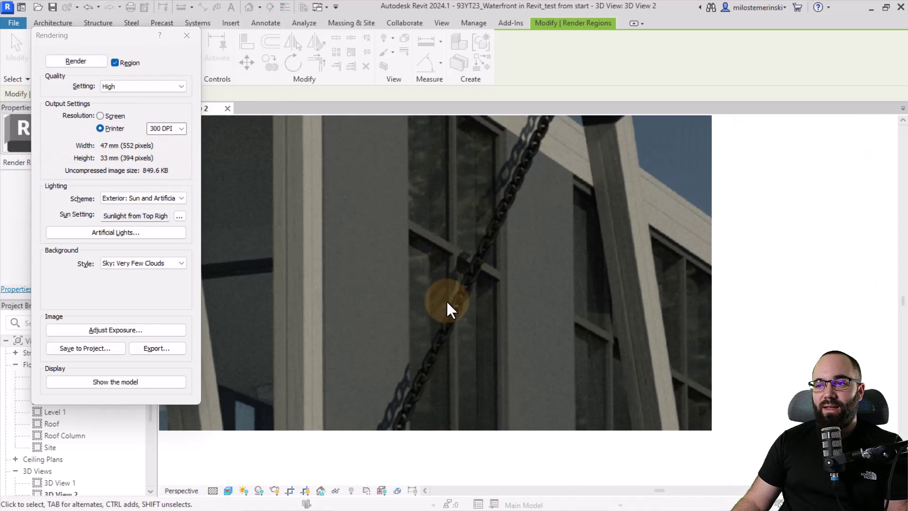
scroll(481, 322, "down", 2)
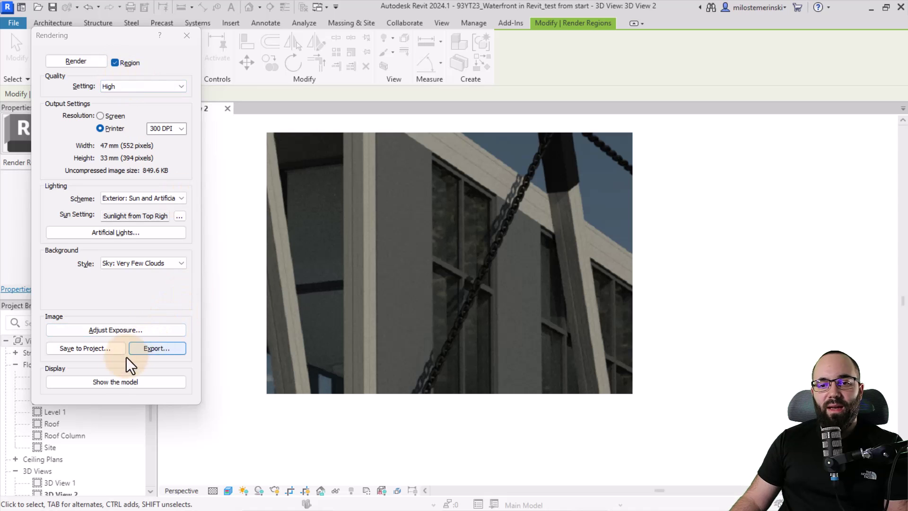
left_click(101, 386)
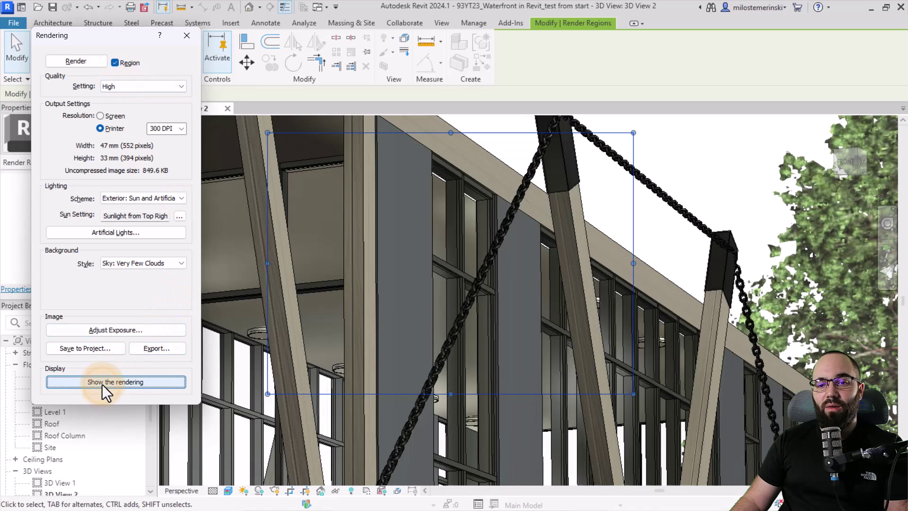
left_click(100, 384)
left_click(99, 384)
left_click(100, 385)
left_click(100, 385)
left_click(100, 385)
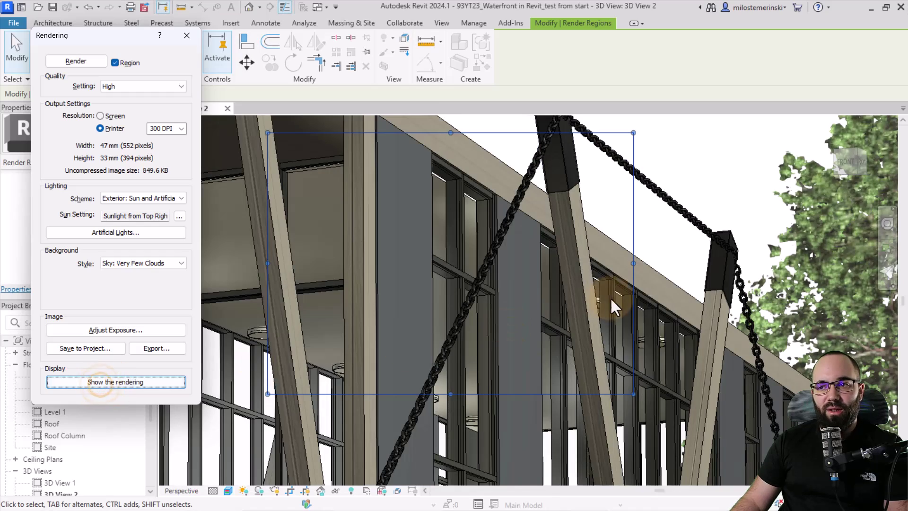
scroll(612, 296, "down", 5)
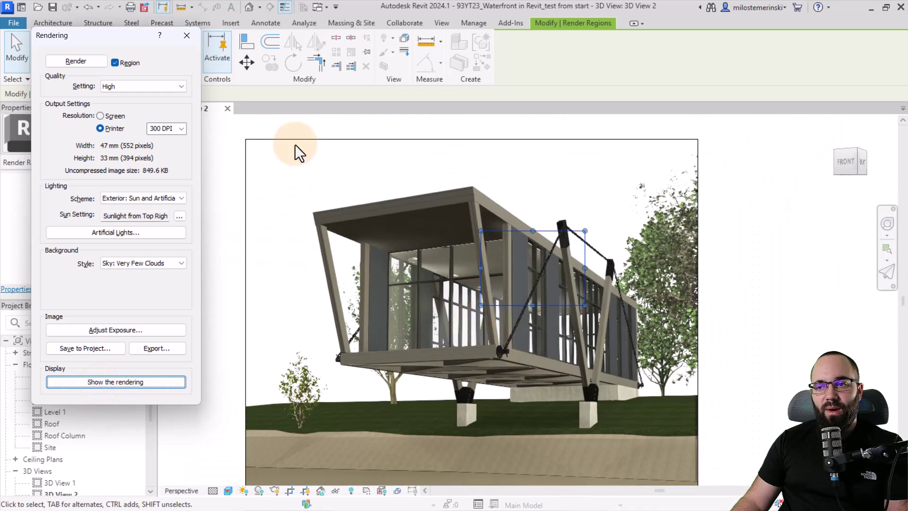
Turn off Region, recentre the house, and render the full view at High quality
left_click(126, 63)
middle_click_drag(402, 194, 370, 242)
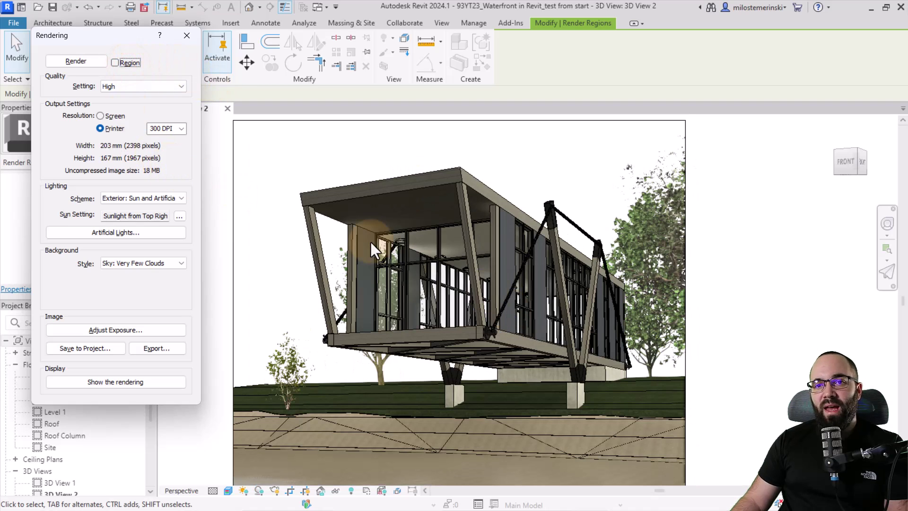
left_click(68, 62)
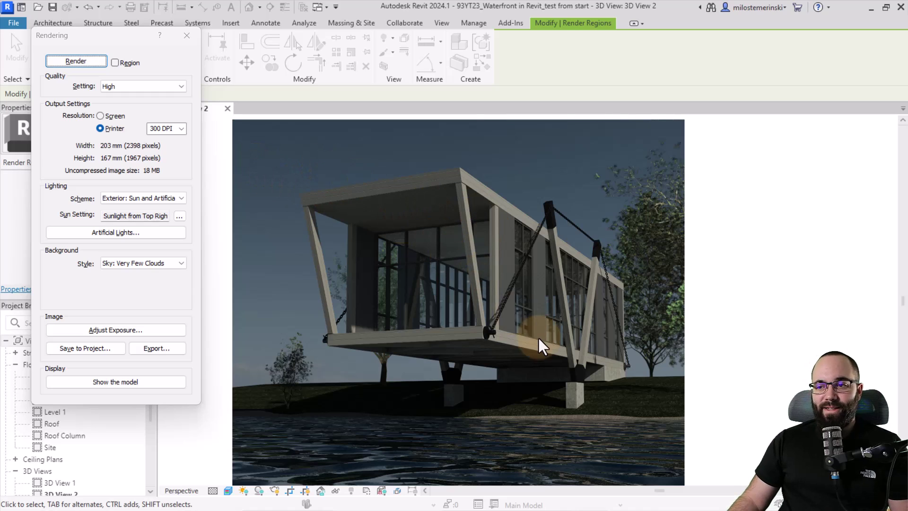
scroll(539, 341, "up", 8)
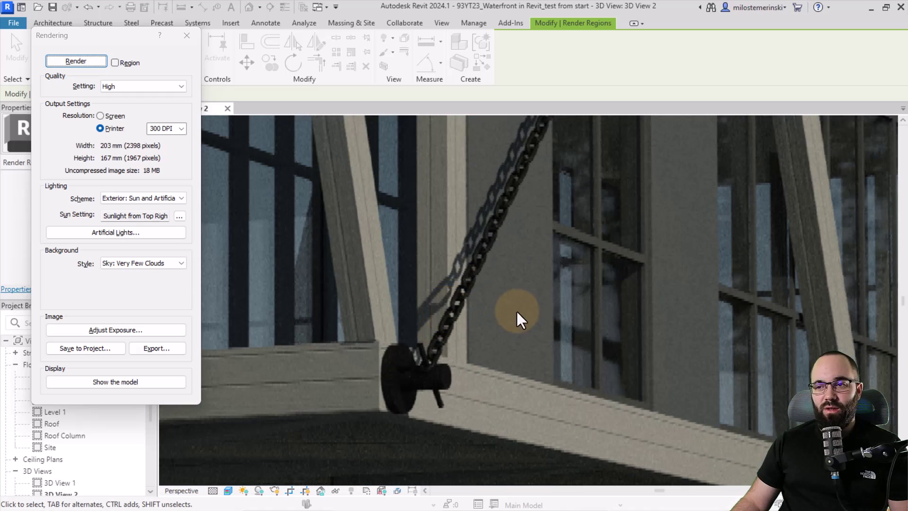
scroll(555, 309, "down", 6)
scroll(550, 308, "up", 3)
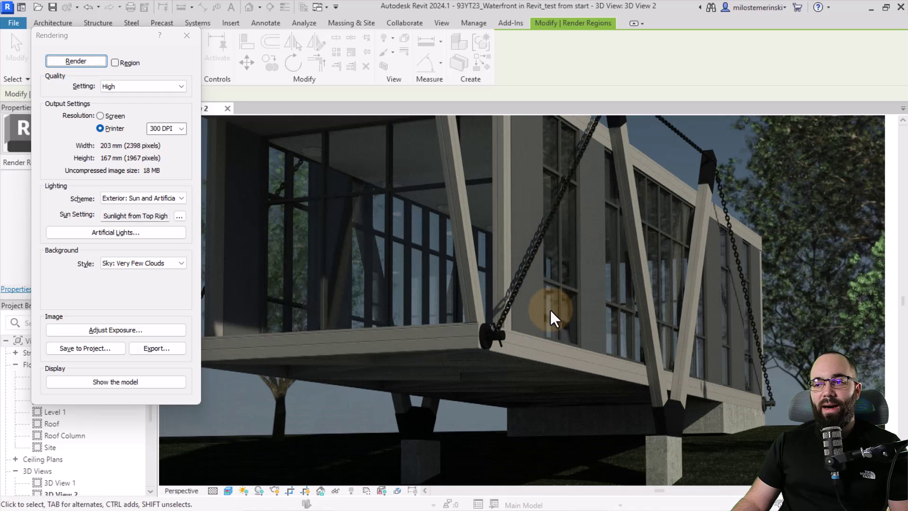
scroll(550, 309, "down", 4)
scroll(481, 241, "up", 2)
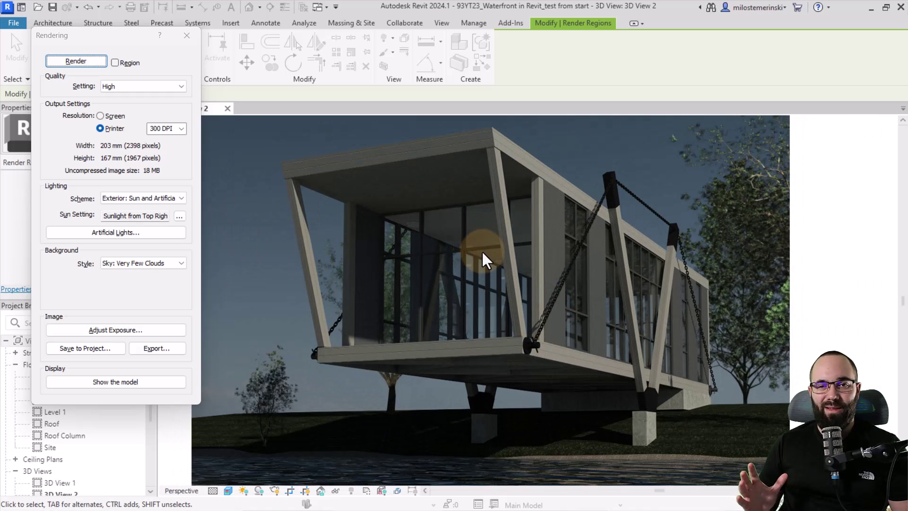
scroll(530, 264, "down", 3)
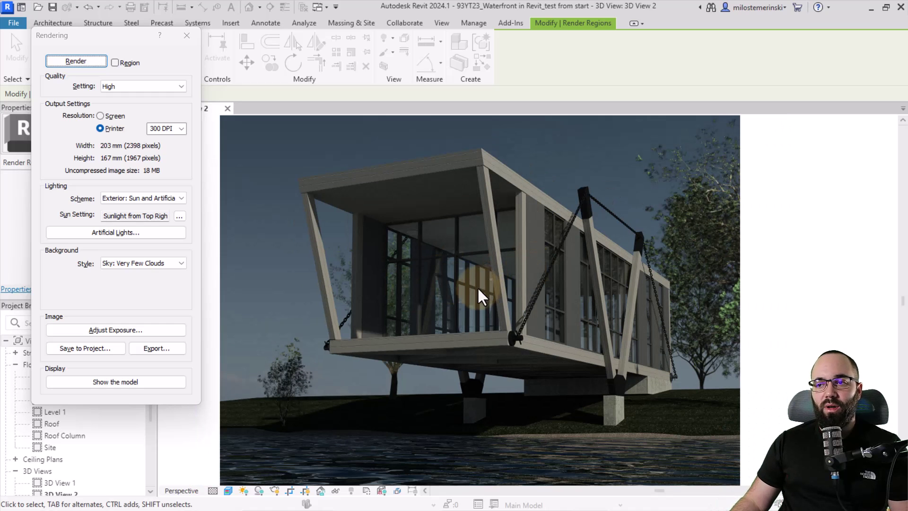
scroll(546, 236, "up", 2)
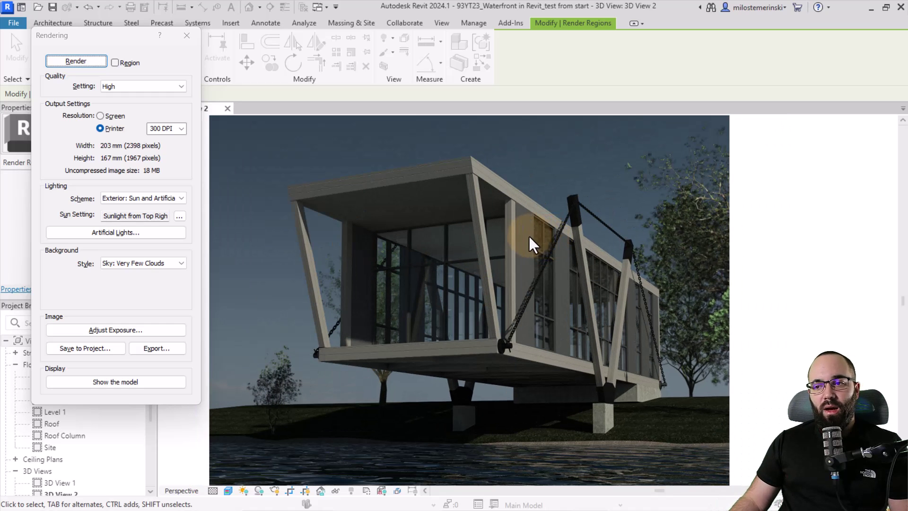
Apply exposure value 13.57, highlights 0.47 and shadows 0.17 to the rendered image
left_click(115, 330)
left_click_drag(231, 133, 228, 133)
left_click(254, 298)
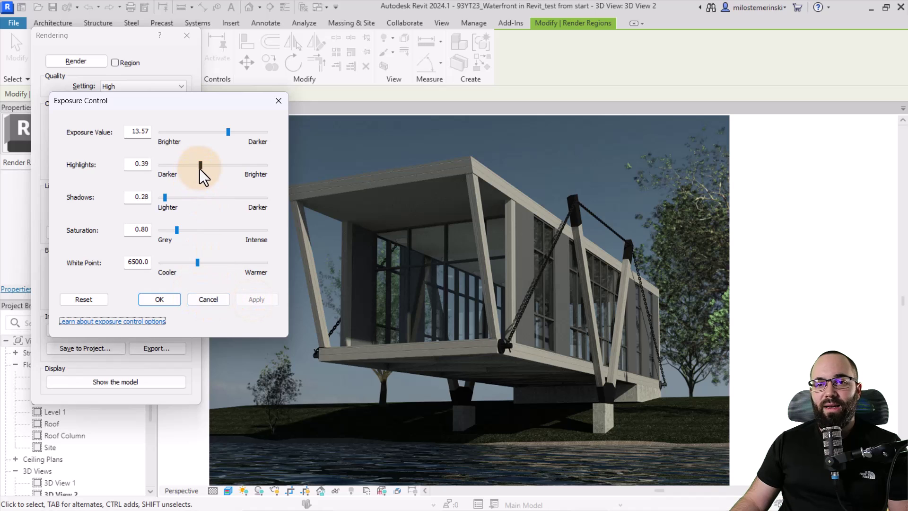
left_click_drag(200, 165, 209, 166)
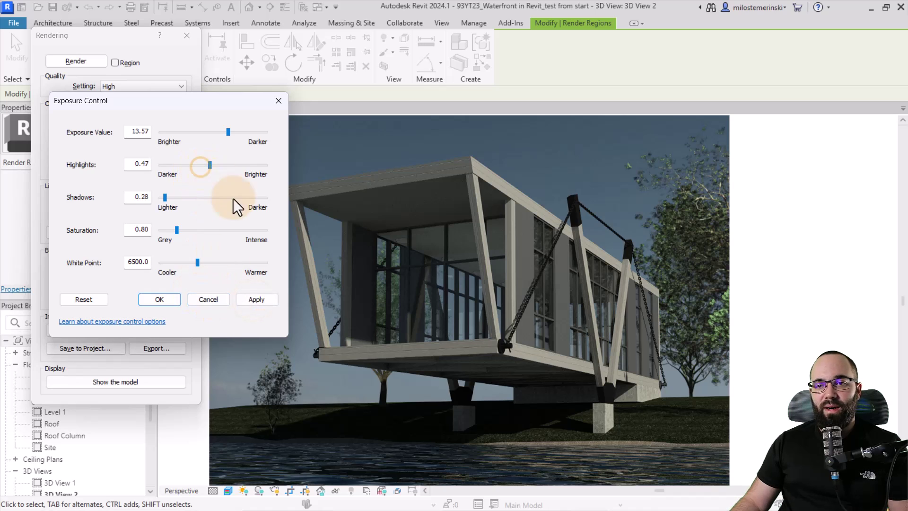
left_click(252, 300)
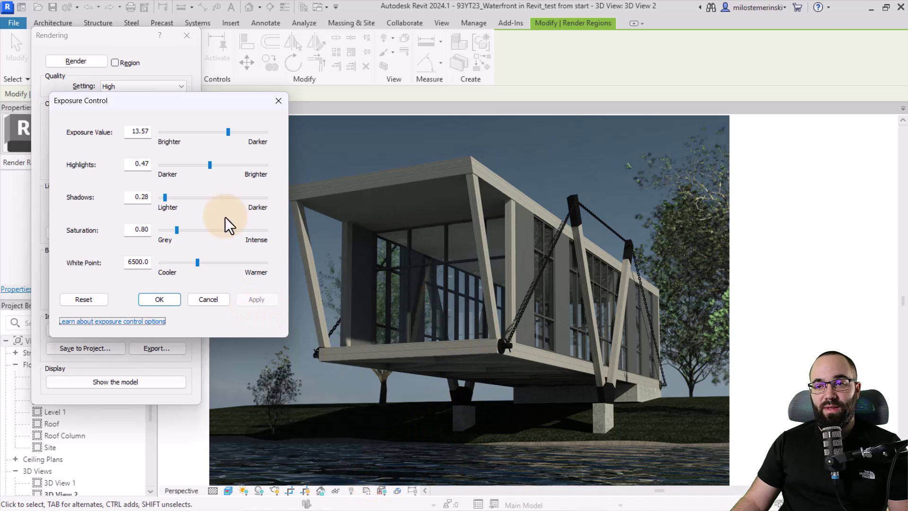
left_click_drag(165, 199, 163, 199)
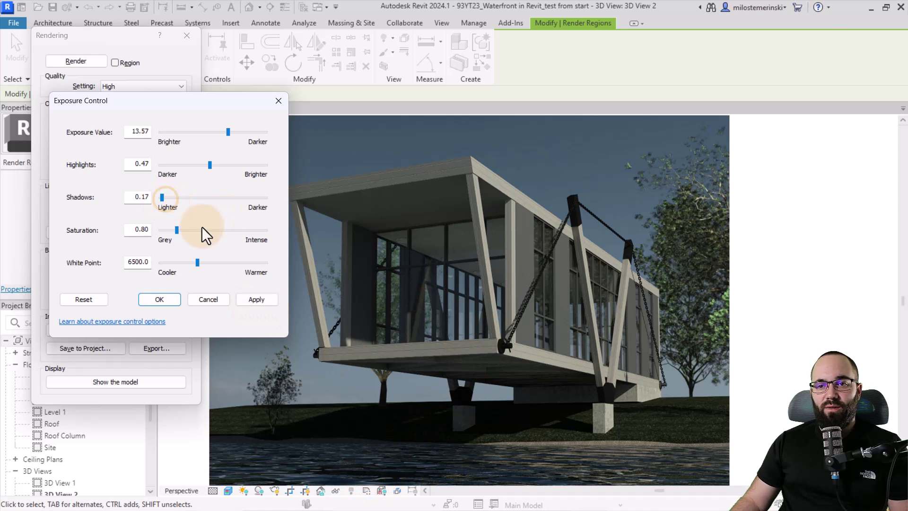
left_click(250, 299)
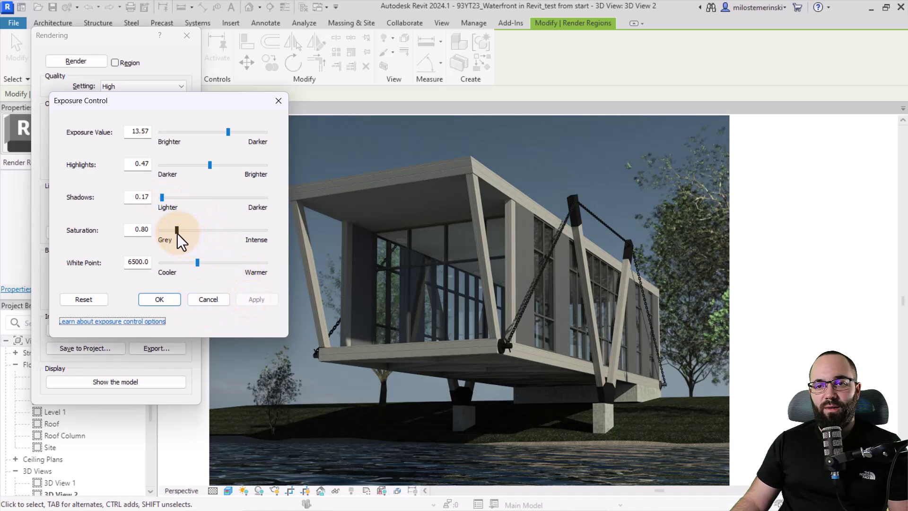
Apply saturation 0.90 and a white point of 6768.5 to the rendered image
left_click_drag(177, 234, 179, 233)
left_click(257, 298)
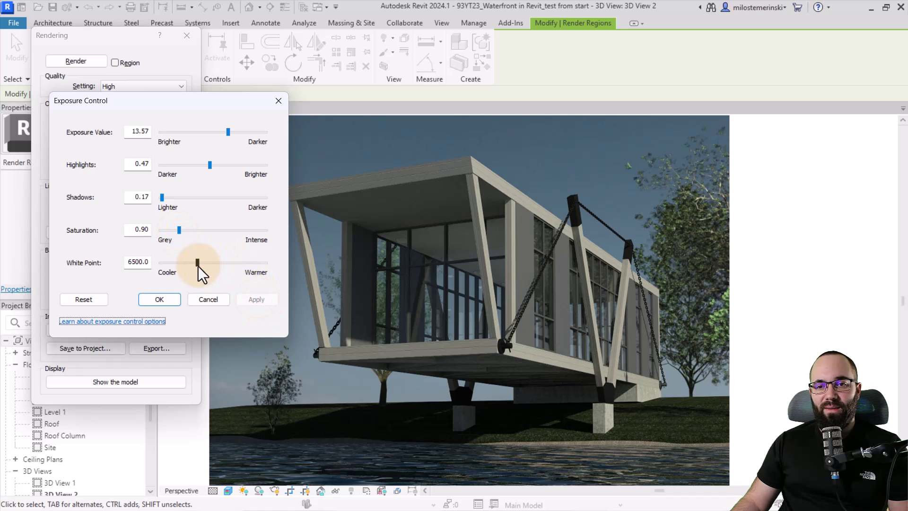
left_click_drag(197, 265, 199, 266)
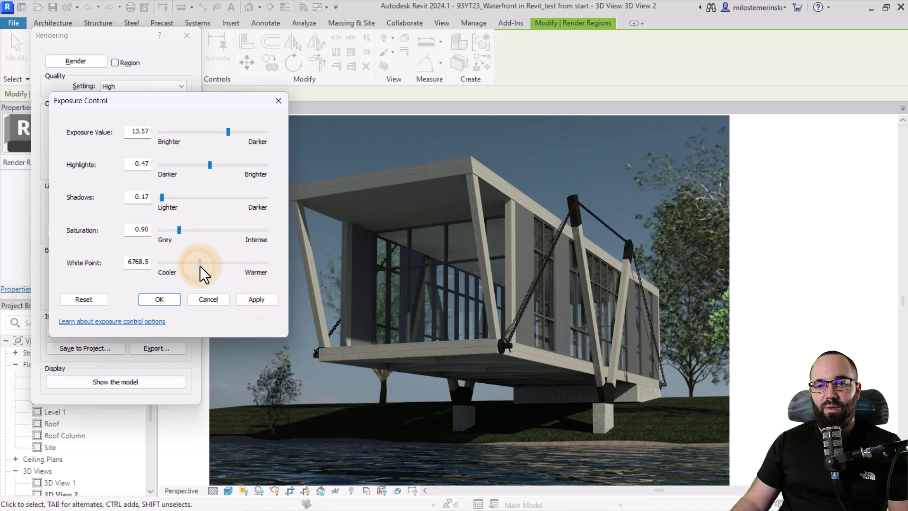
left_click(249, 300)
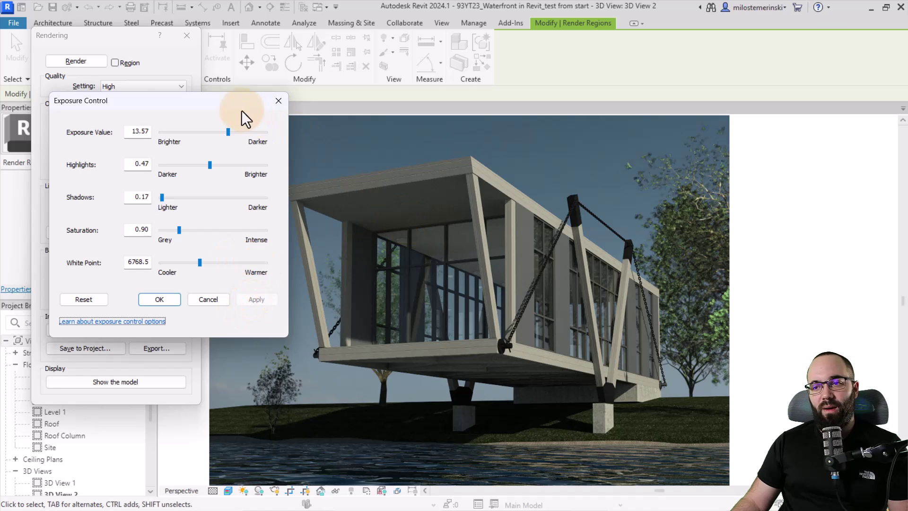
left_click_drag(237, 108, 210, 70)
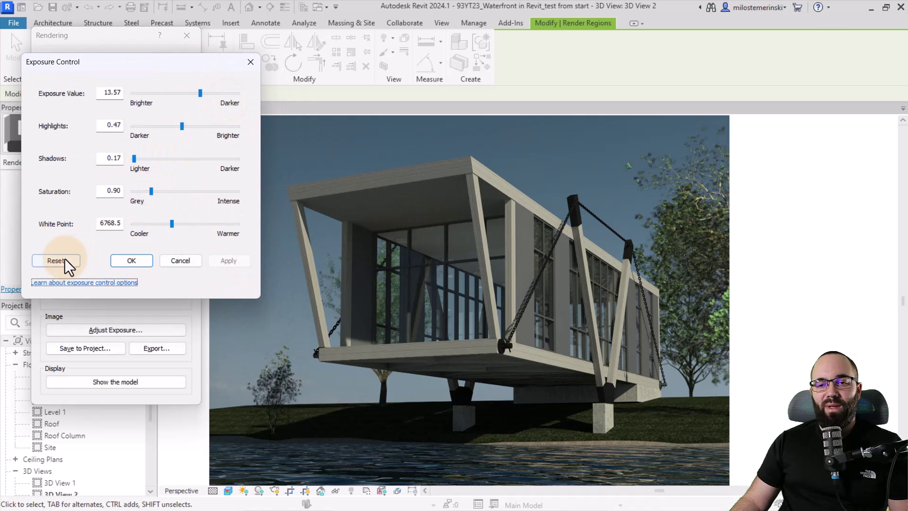
Accept the exposure adjustments and save the rendering to the project as '3D View - New rendering'
left_click(132, 259)
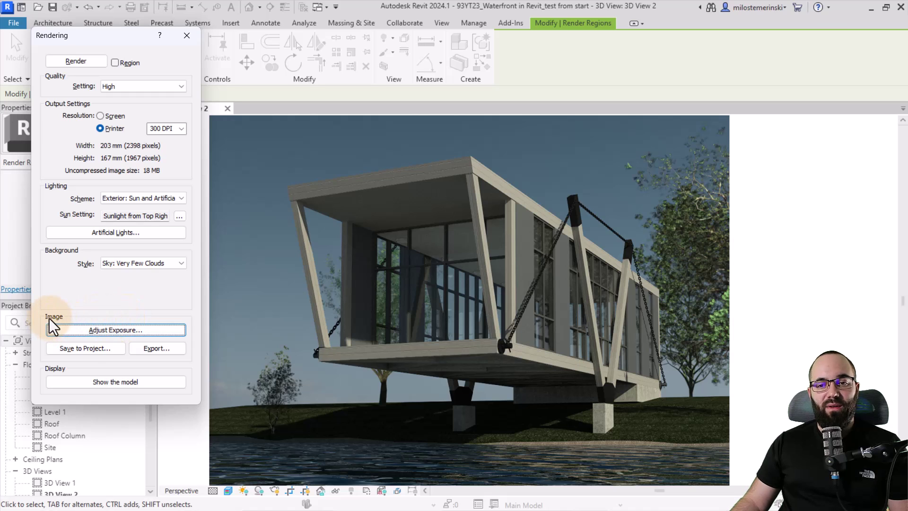
left_click(72, 351)
left_click(458, 259)
mouse_move(458, 260)
left_mouse_down()
mouse_move(431, 260)
mouse_move(447, 260)
left_mouse_up()
key("BackSpace")
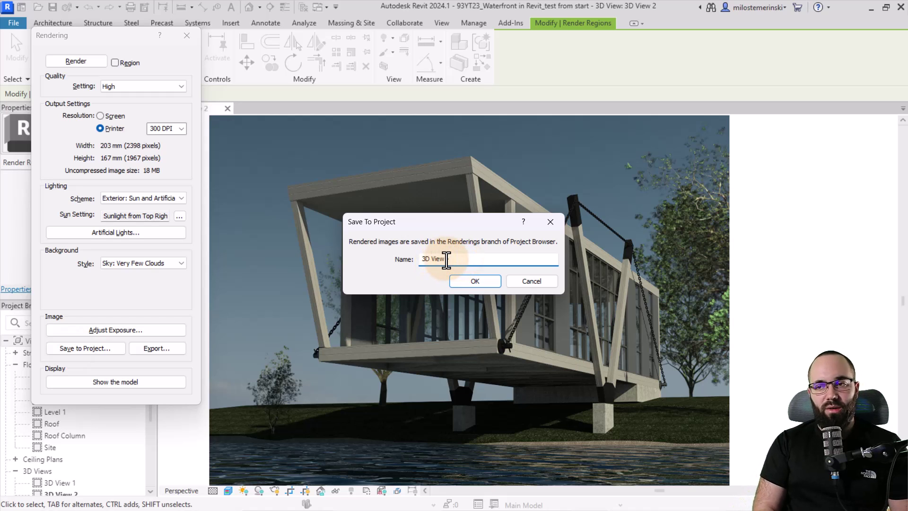
type("- New rendering")
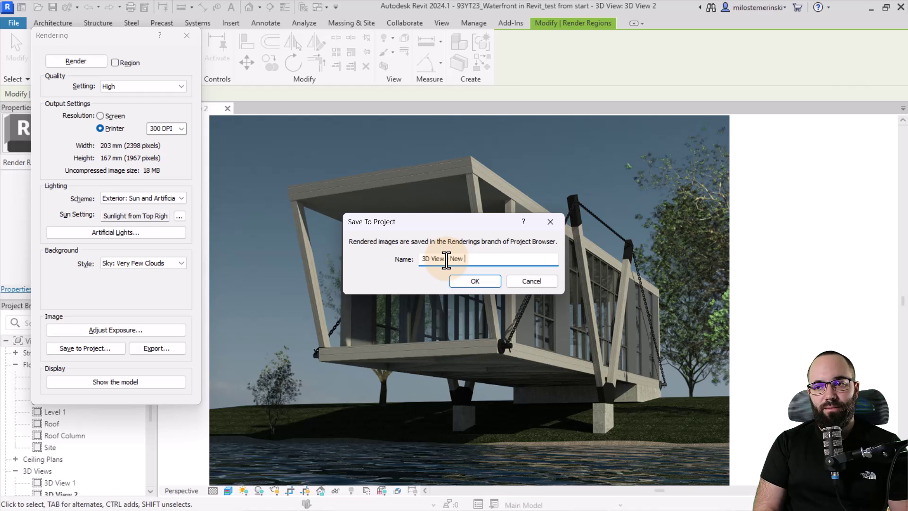
left_click(466, 283)
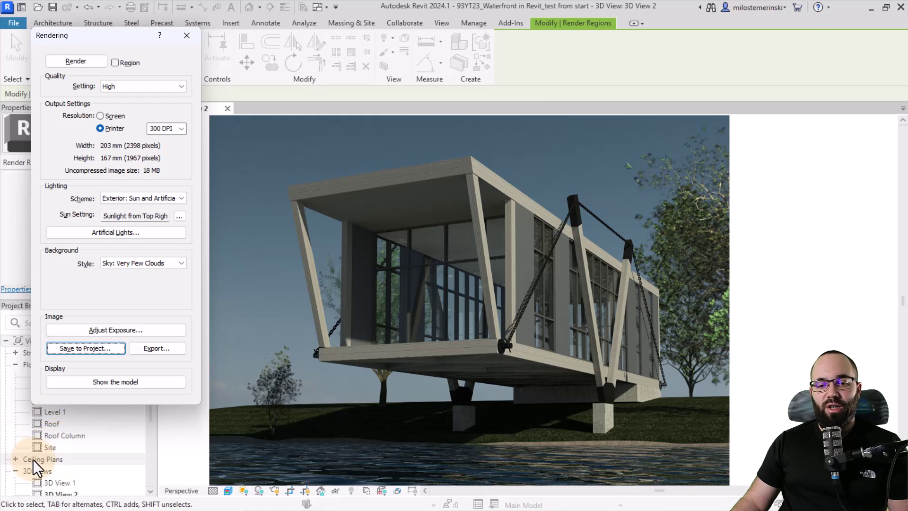
Expand Renderings in the Project Browser to show the saved rendering
scroll(33, 458, "down", 3)
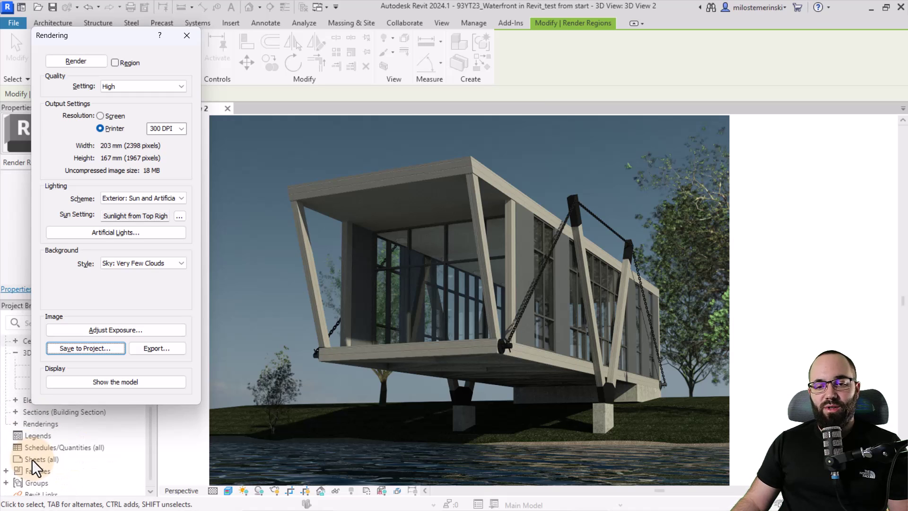
left_click(16, 419)
left_click_drag(131, 35, 274, 35)
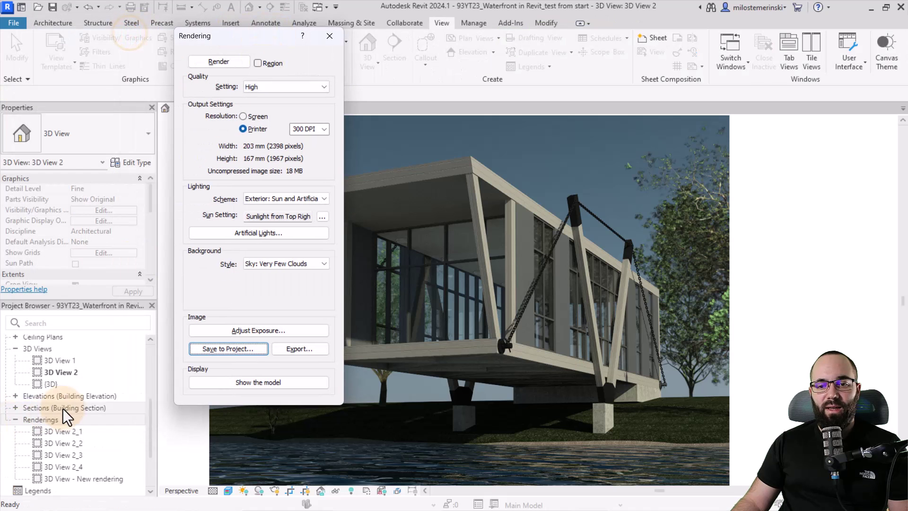
scroll(62, 408, "down", 2)
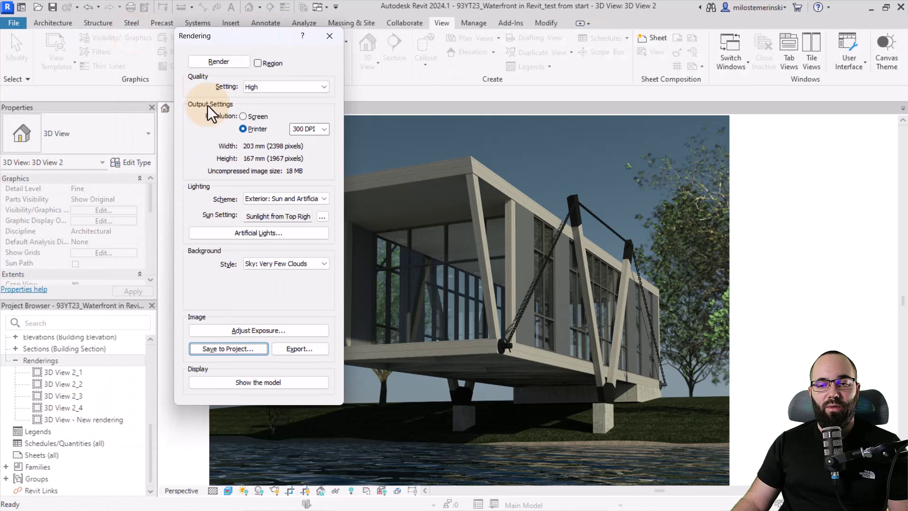
left_click_drag(251, 37, 132, 36)
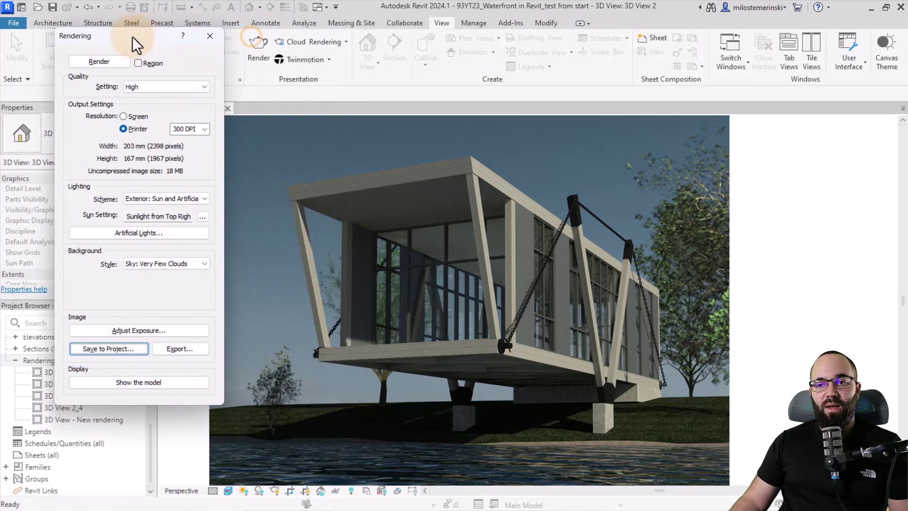
Export the rendering to the Desktop as a JPEG image named '3D View 2'
left_click(173, 351)
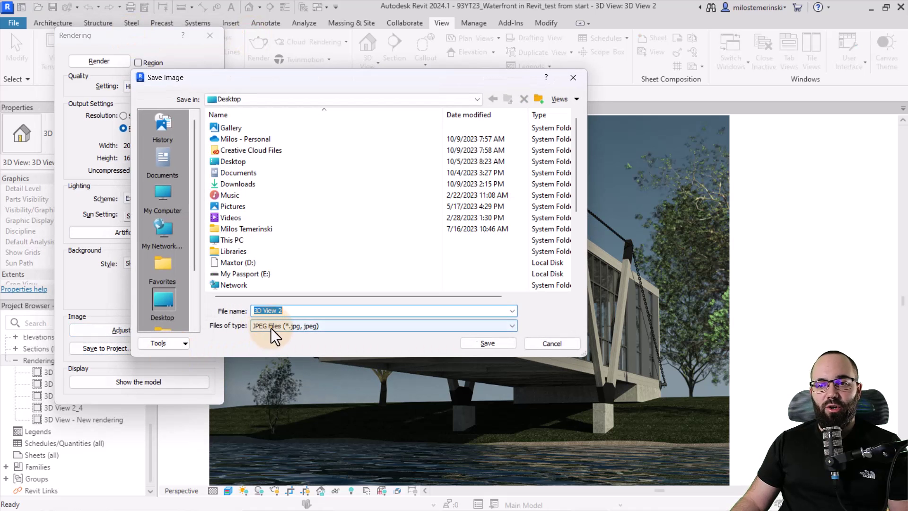
left_click(274, 326)
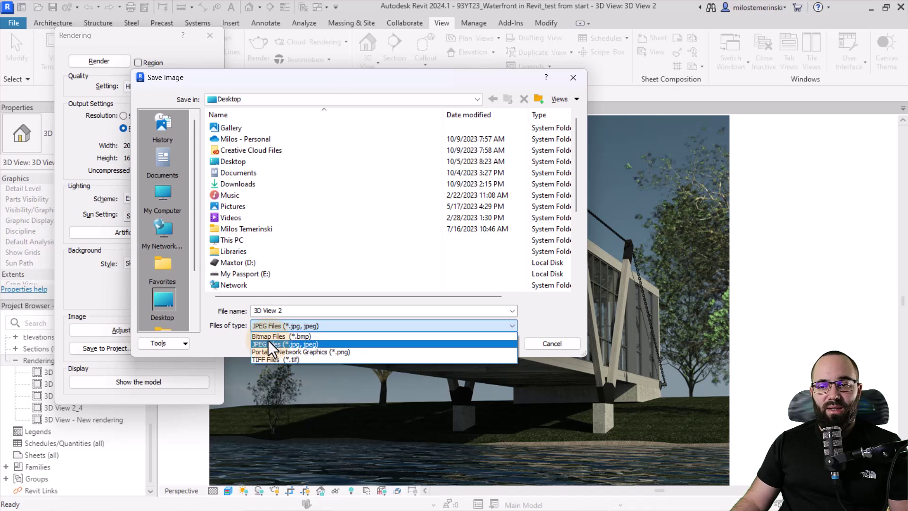
left_click(293, 311)
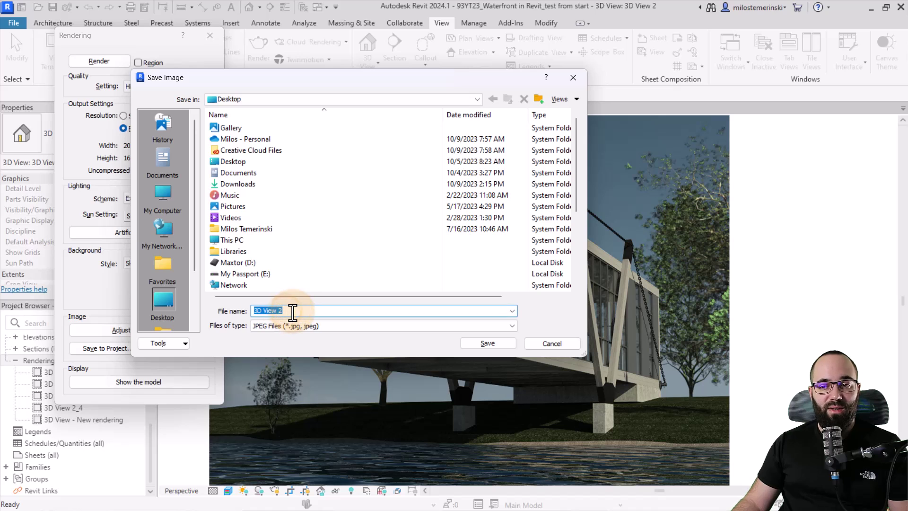
left_click(470, 343)
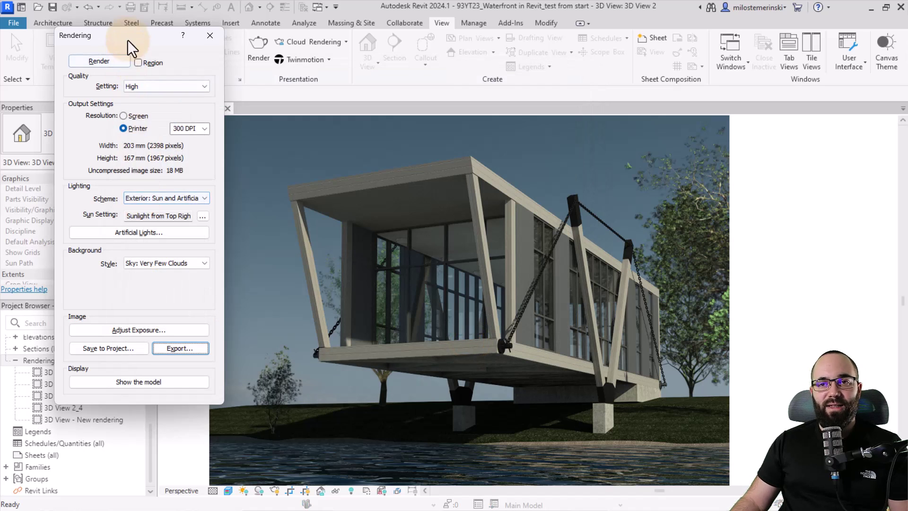
left_click_drag(127, 38, 113, 33)
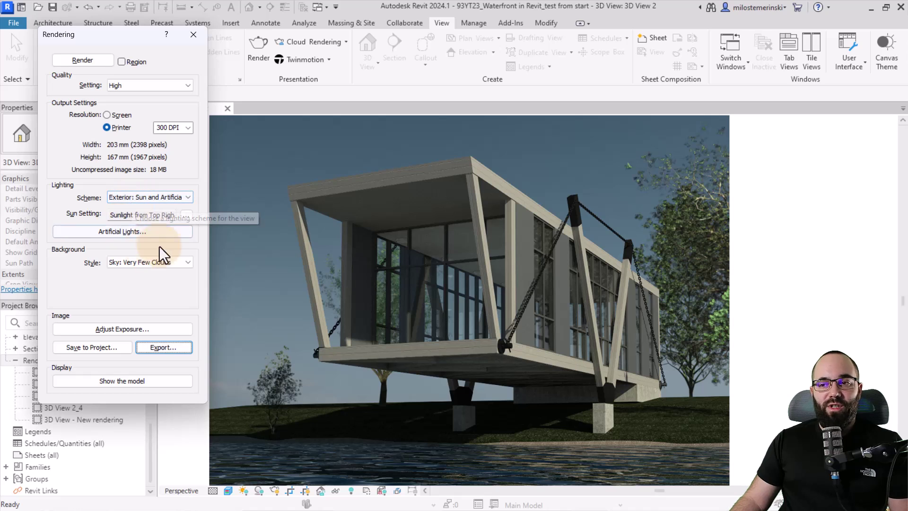
Close the Rendering dialog, orbit closer to the house, and open the view's own Rendering Settings
left_click(189, 38)
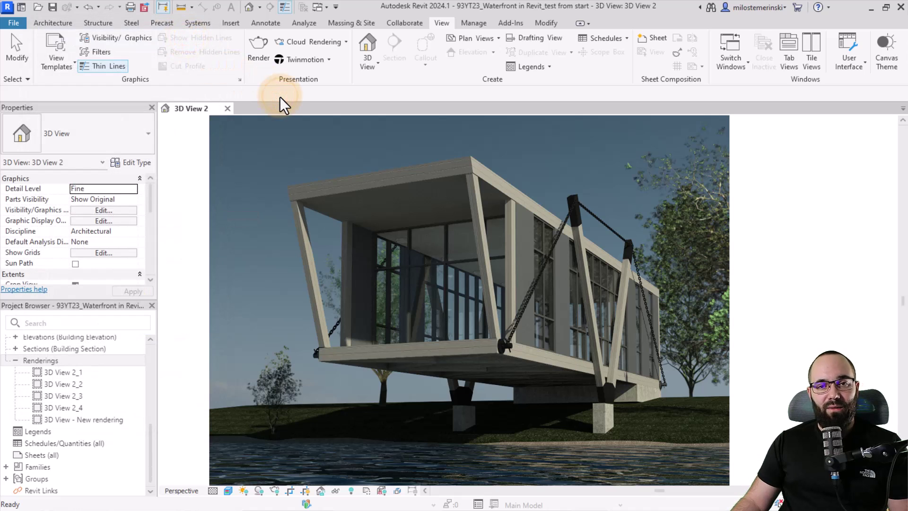
mouse_move(341, 228)
middle_mouse_down("shift")
mouse_move(385, 235)
mouse_move(346, 268)
mouse_move(378, 257)
mouse_move(361, 273)
mouse_move(238, 265)
middle_mouse_up("shift")
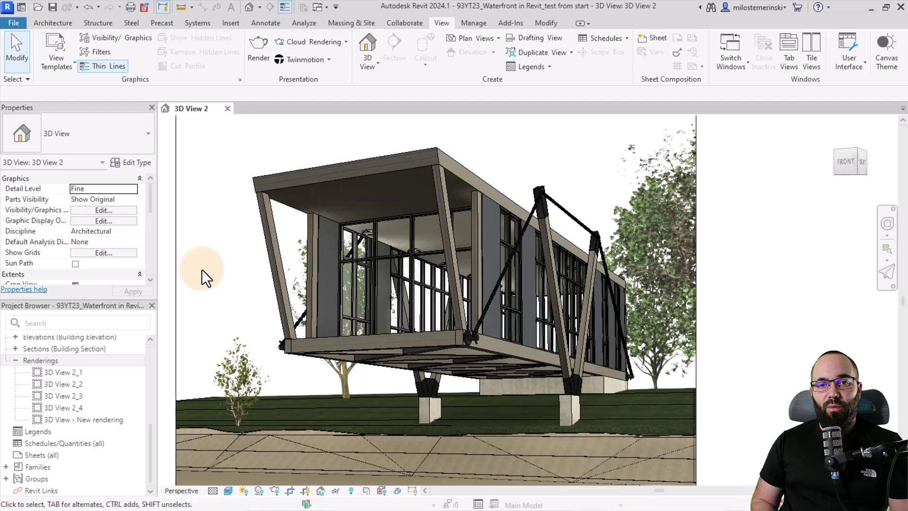
left_click(258, 47)
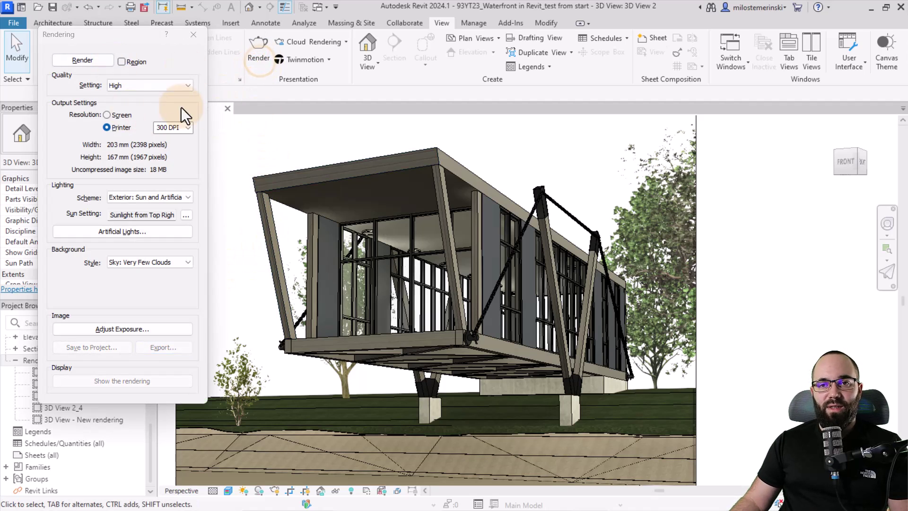
left_click(193, 35)
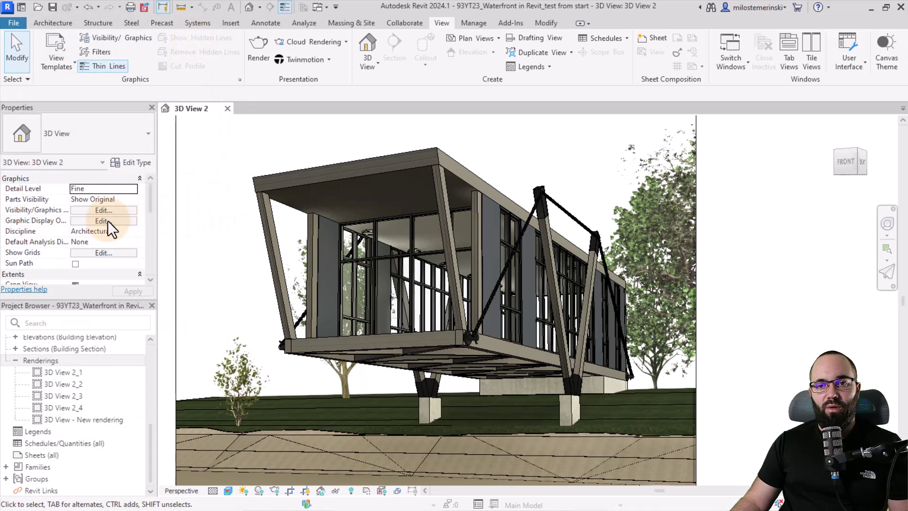
scroll(109, 226, "down", 6)
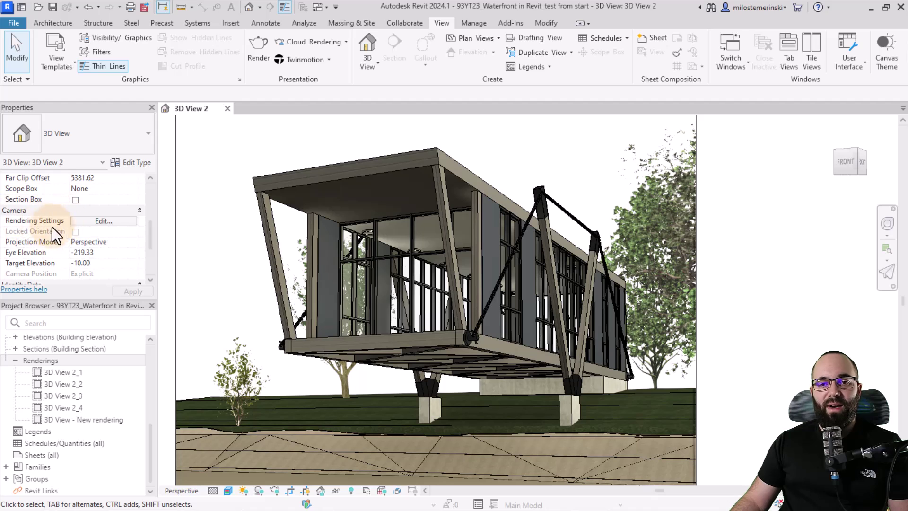
left_click(85, 221)
left_click_drag(435, 138, 191, 150)
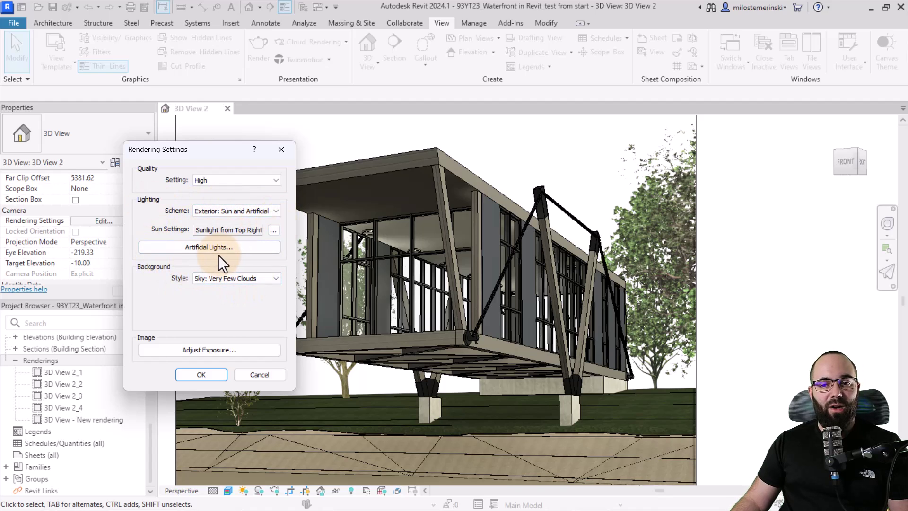
Accept the view's rendering settings and open Render in Cloud past the welcome screen
left_click(209, 375)
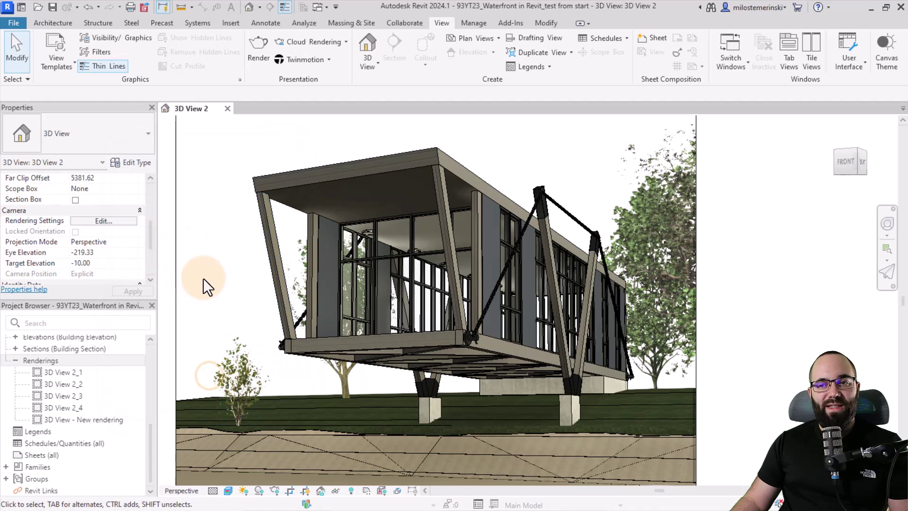
left_click(296, 43)
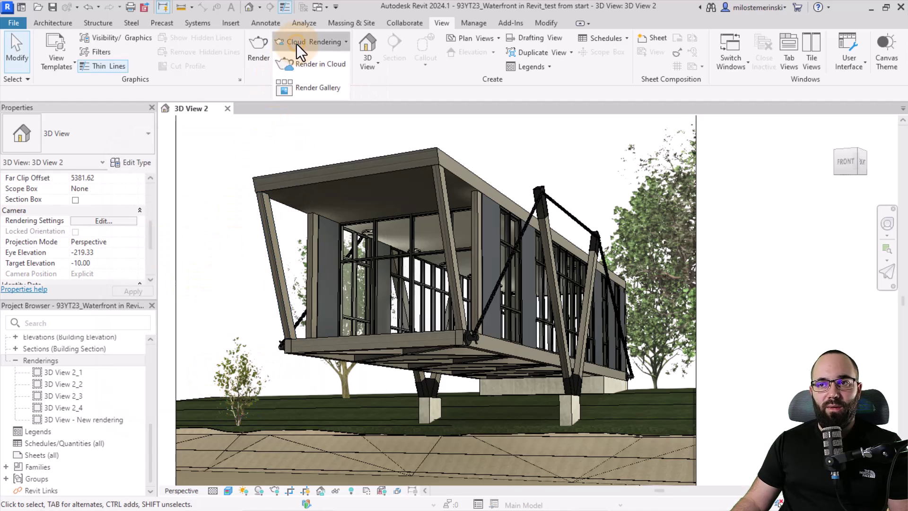
left_click(306, 67)
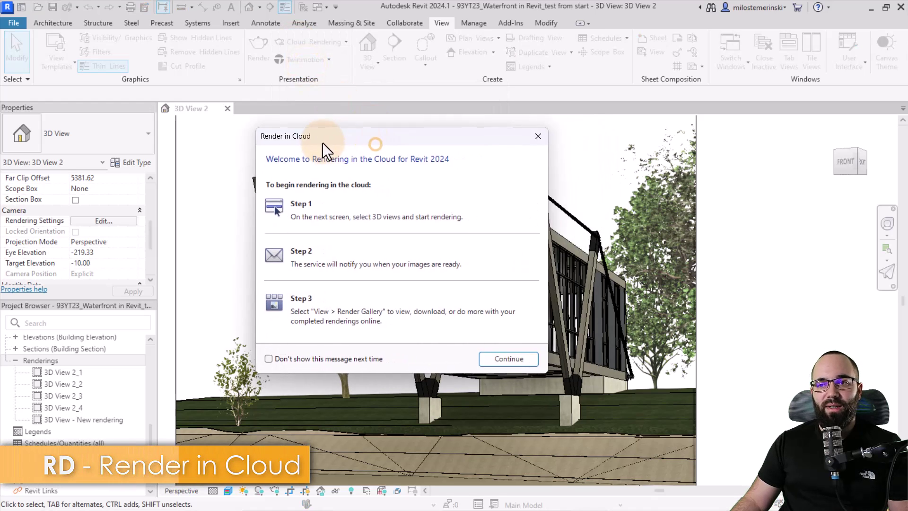
left_click(492, 362)
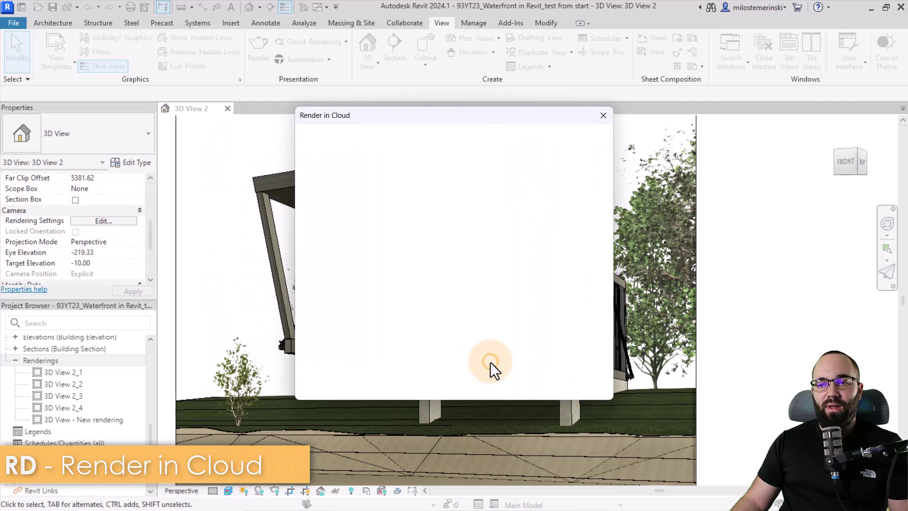
left_click_drag(419, 118, 327, 110)
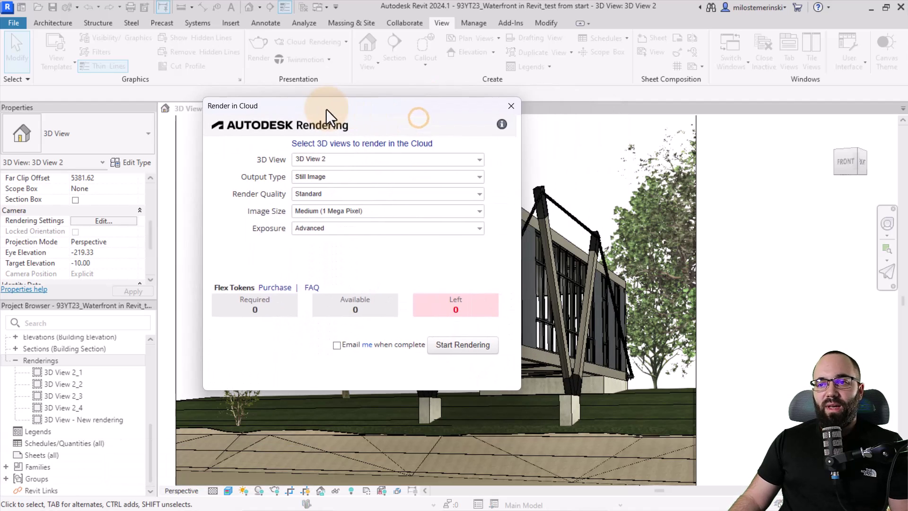
Choose 3D View 2, Still Image, Standard quality and Large (2.25 Mega Pixel) image size
left_click(301, 163)
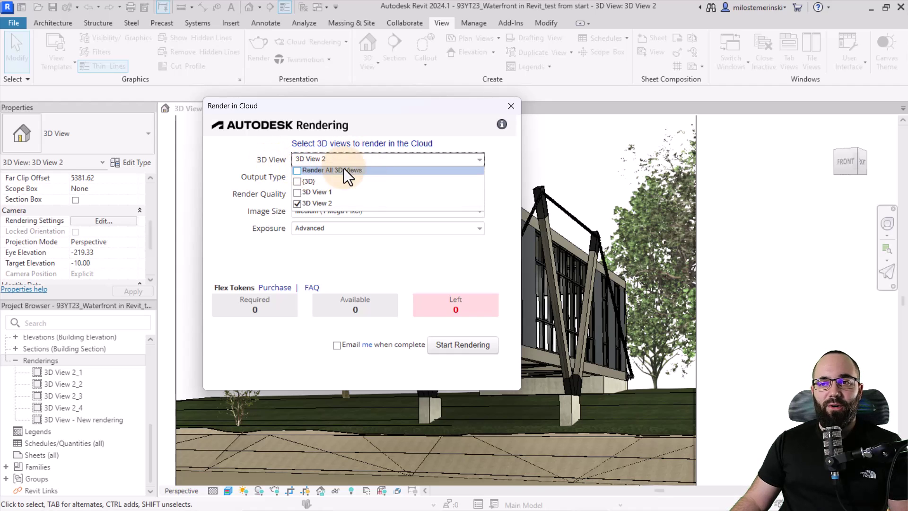
left_click(480, 161)
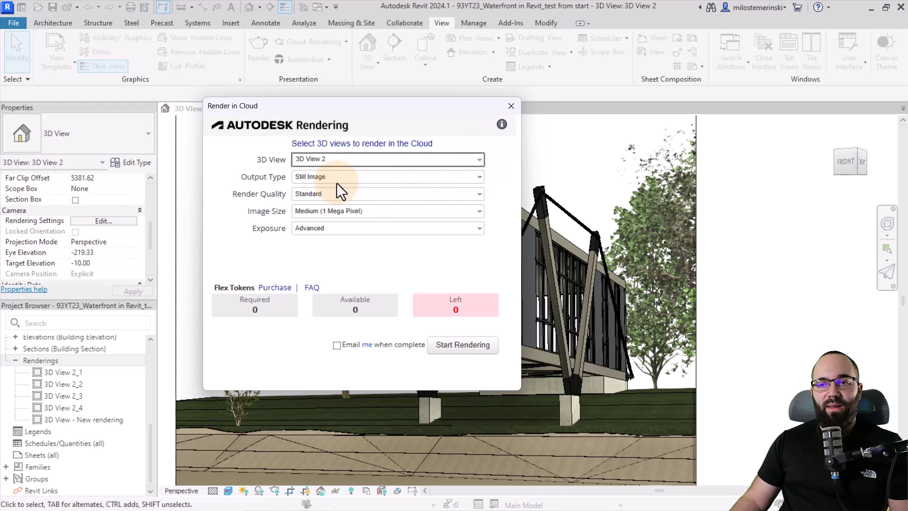
left_click(370, 178)
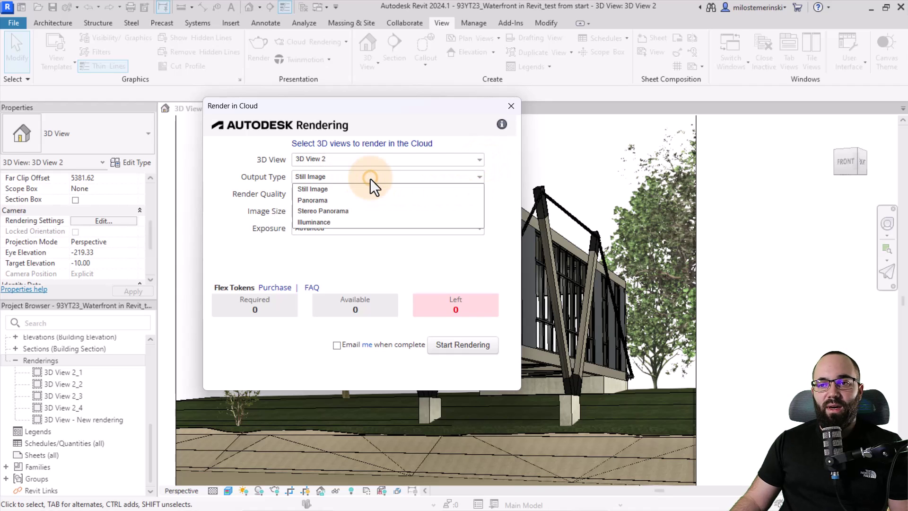
left_click(325, 187)
left_click(339, 195)
left_click(319, 208)
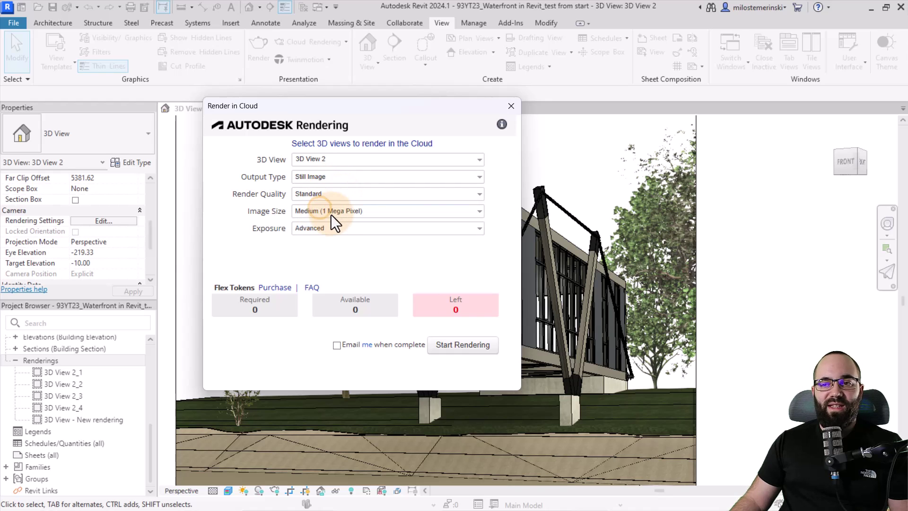
left_click(330, 214)
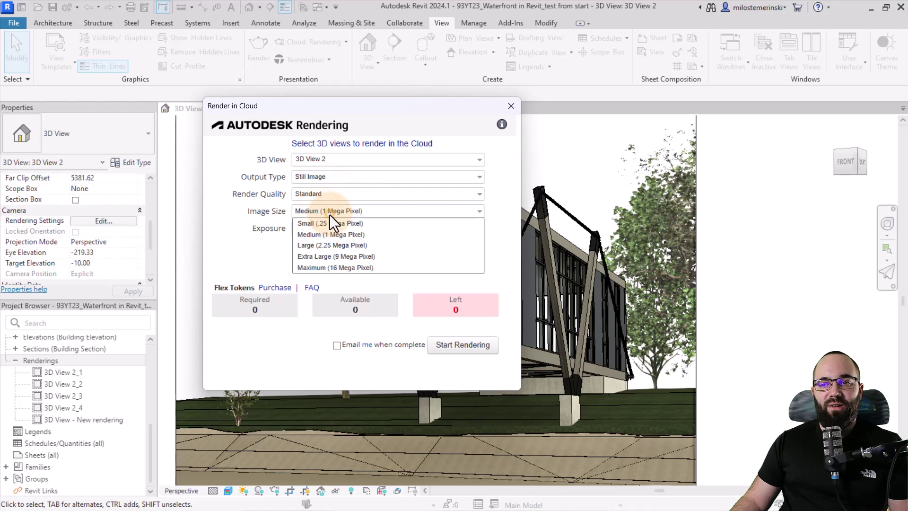
left_click(331, 246)
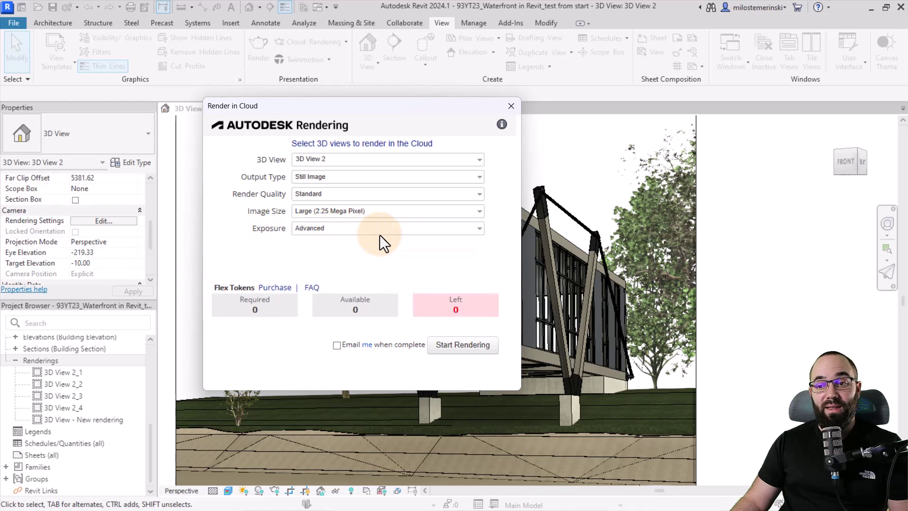
Start the cloud rendering job and let it continue in the background
left_click(337, 345)
left_click(459, 348)
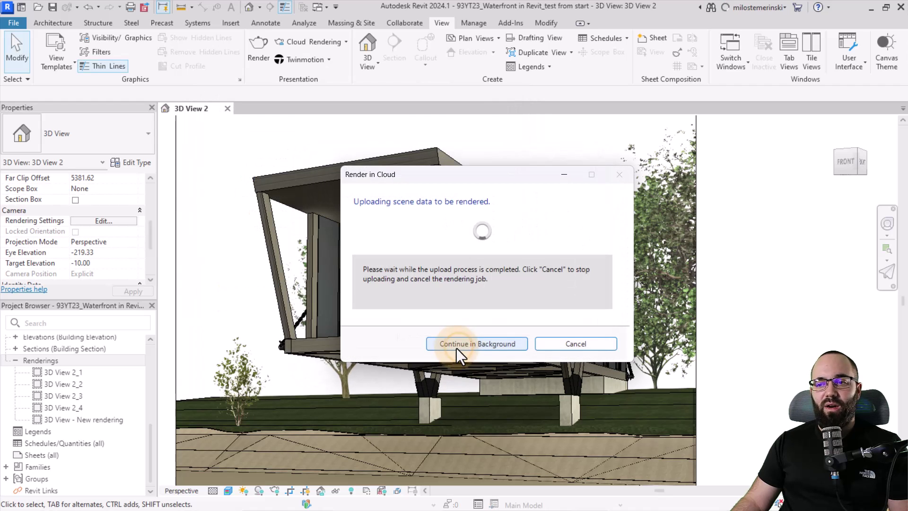
left_click(473, 172)
left_click(497, 161)
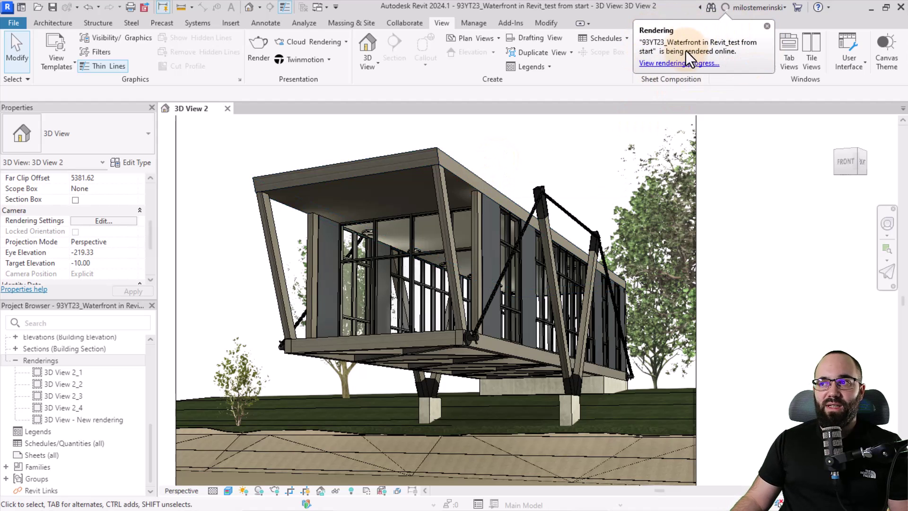
Dismiss the rendering notification and open the Level 1 floor plan, framing the building
left_click(766, 27)
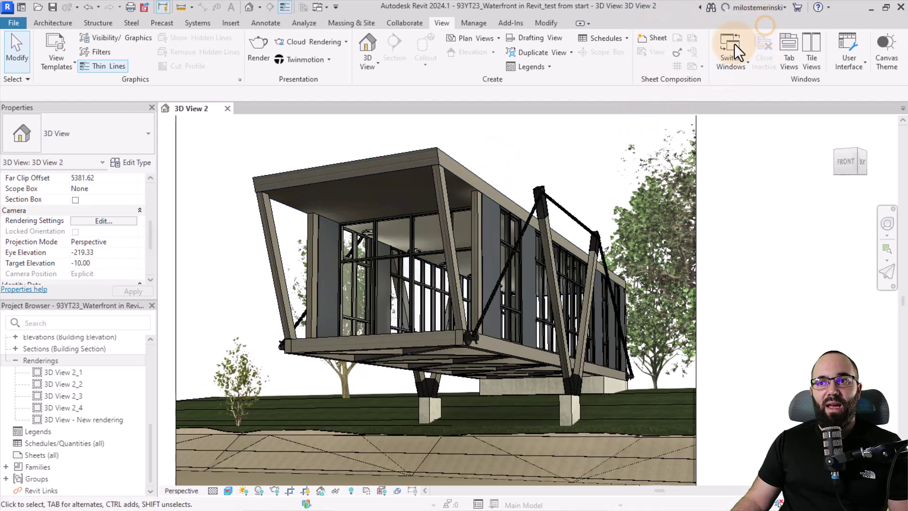
scroll(68, 407, "up", 10)
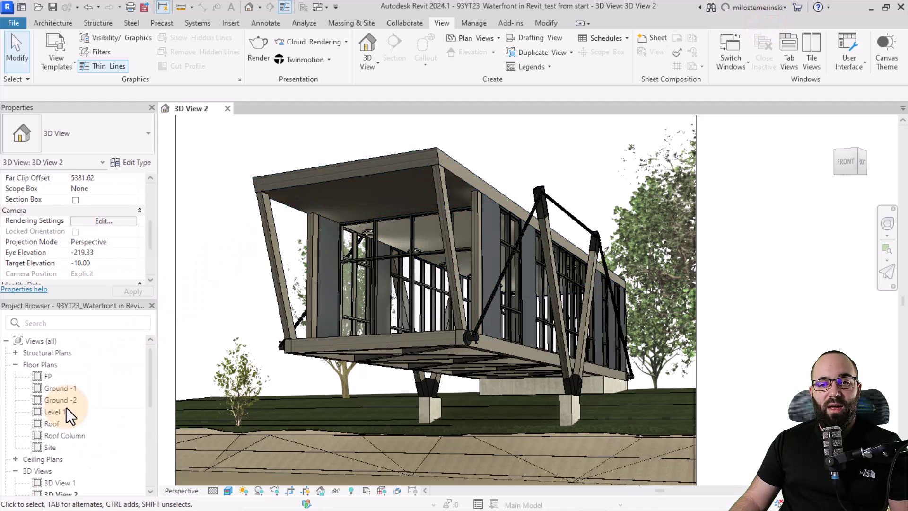
double_click(53, 412)
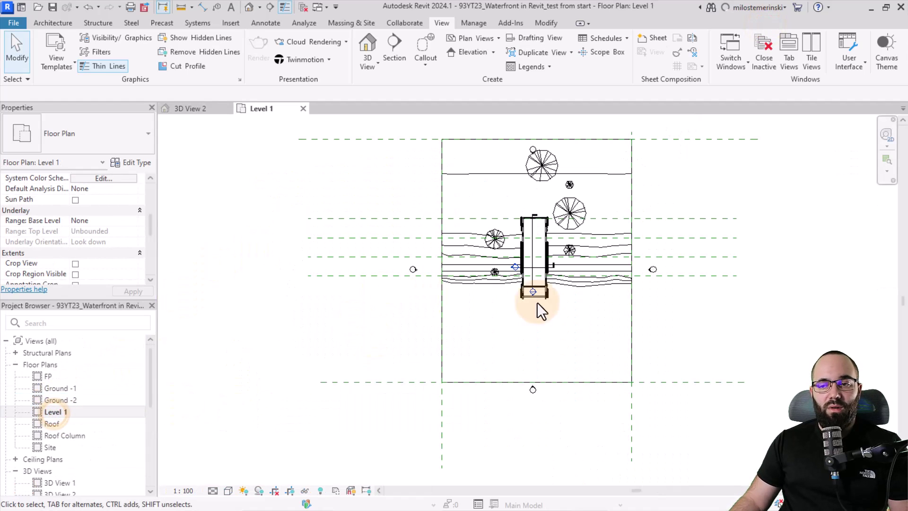
scroll(544, 279, "up", 5)
middle_click_drag(497, 265, 485, 294)
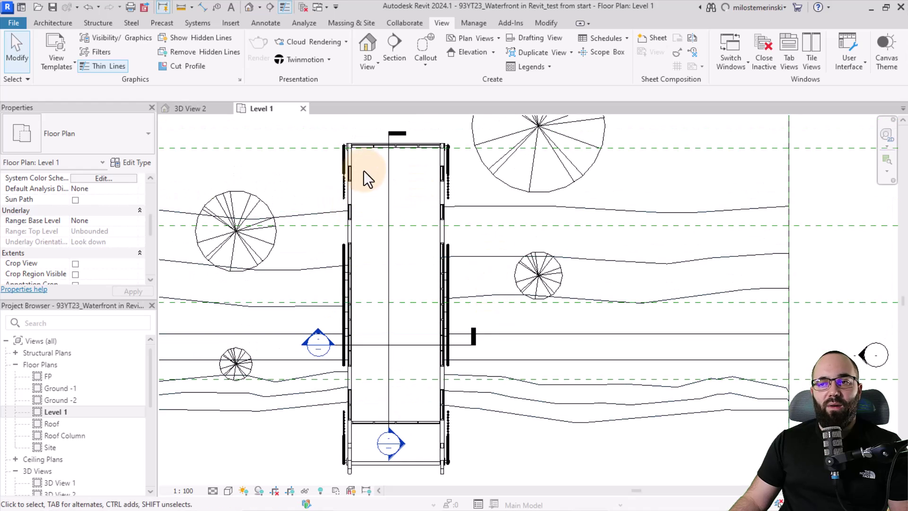
Add a 1435 aligned dimension between the end walls, placed left of the building
left_click(202, 7)
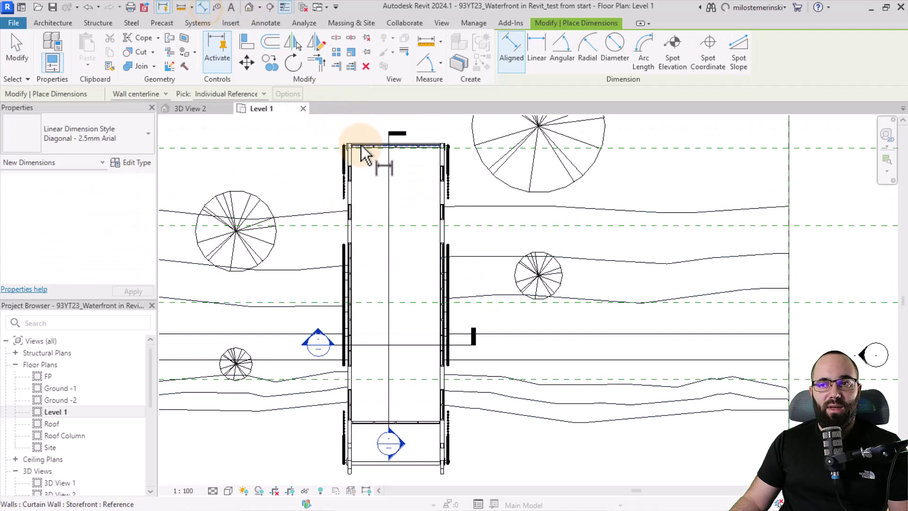
left_click(368, 419)
left_click(305, 443)
key("Escape")
key("Escape")
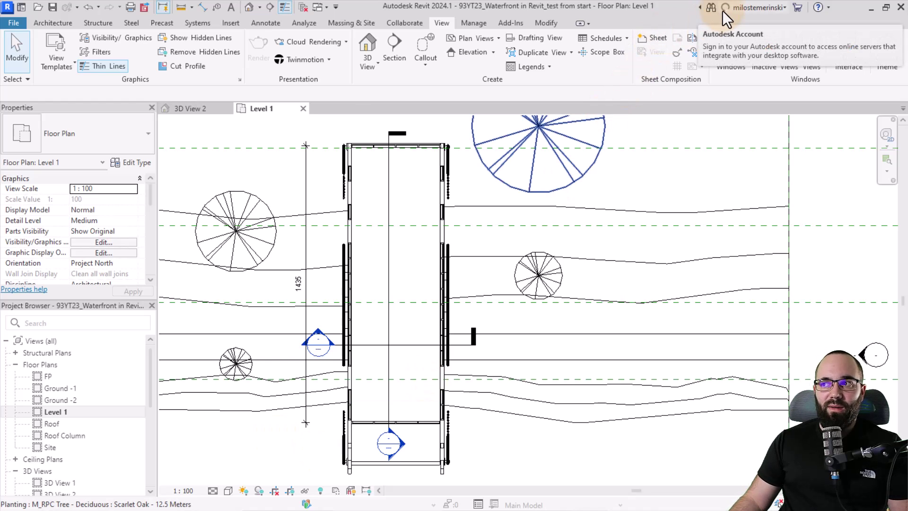
Open the Cloud Rendering Render Gallery to view the finished waterfront house render online
left_click(336, 45)
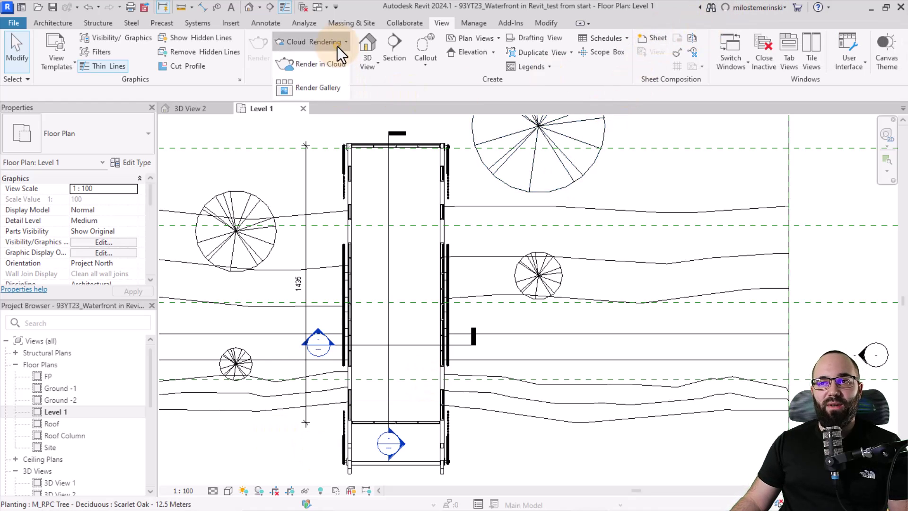
left_click(307, 88)
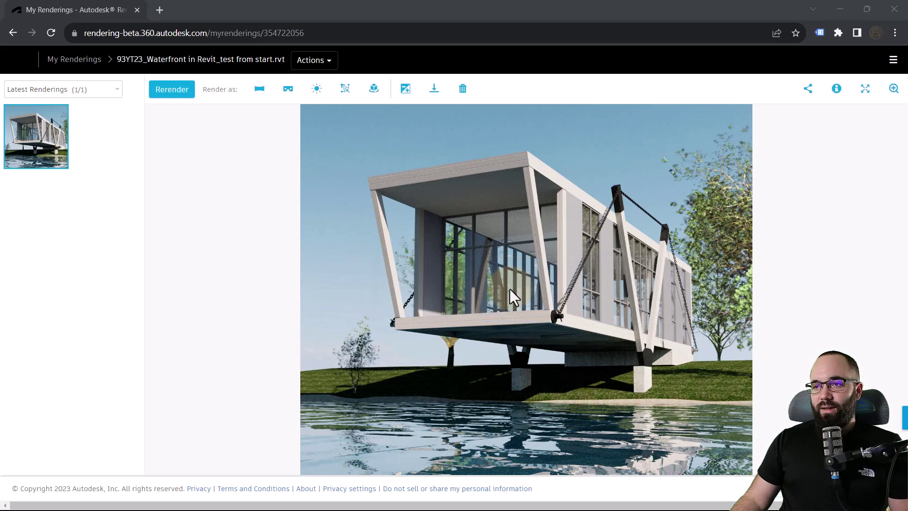
left_click(509, 289)
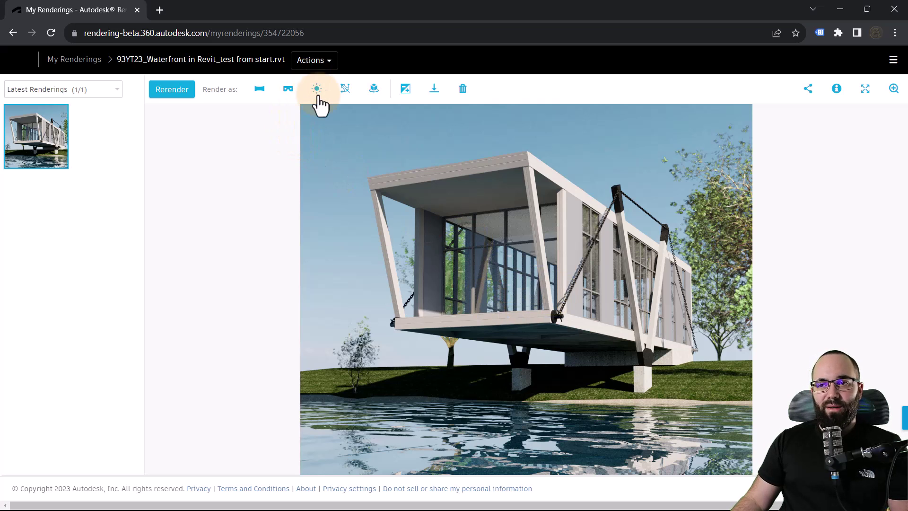
Apply the Vivid post-processing preset (exposure 13.00) to the cloud render, then close the panel
left_click(402, 91)
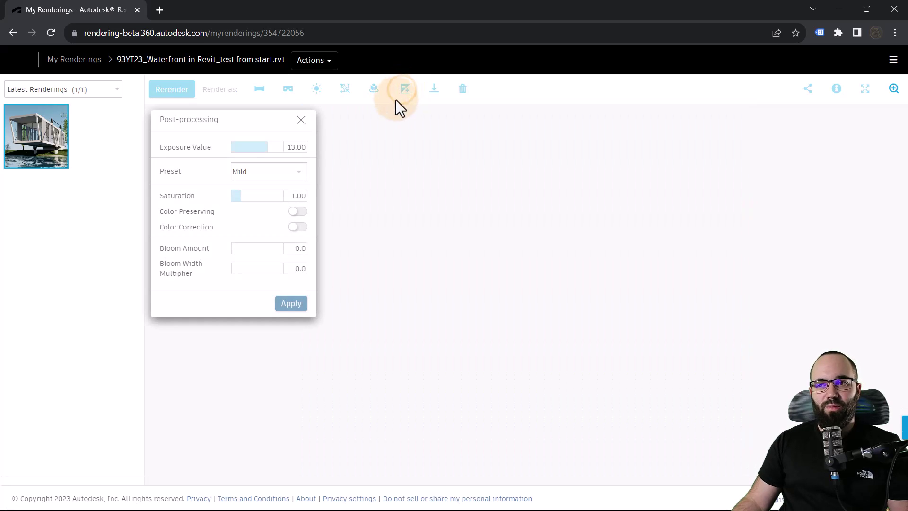
left_click(267, 147)
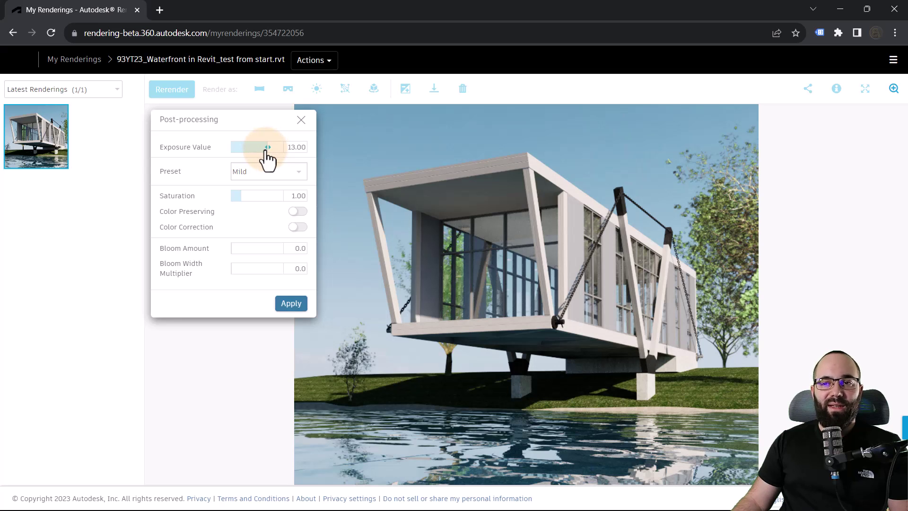
left_click(292, 171)
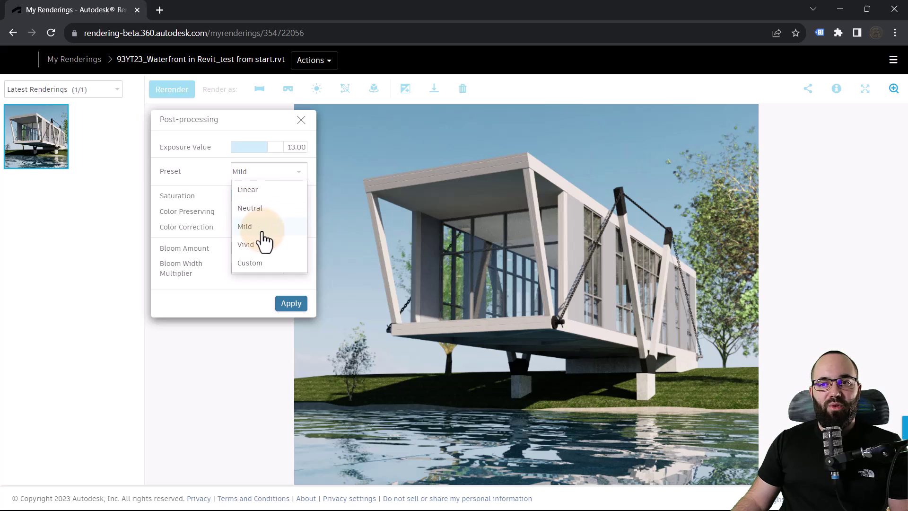
left_click(250, 243)
left_click(286, 305)
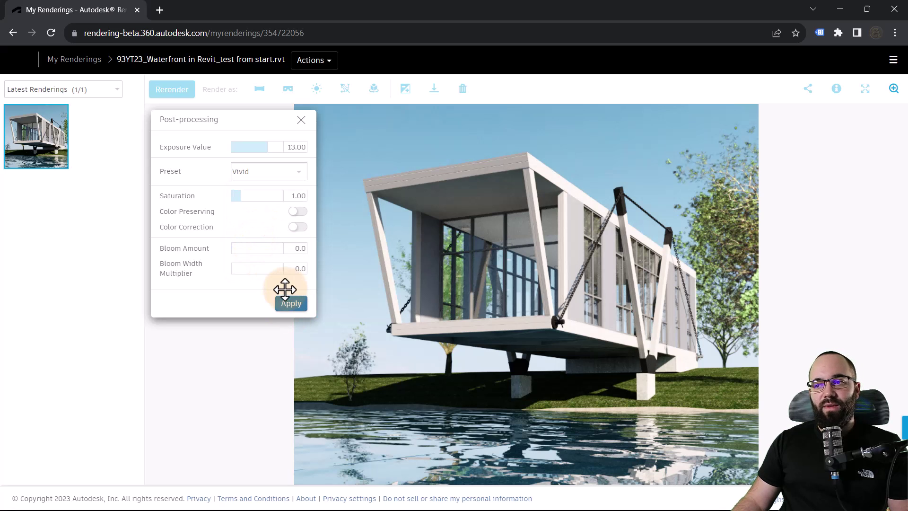
left_click(293, 142)
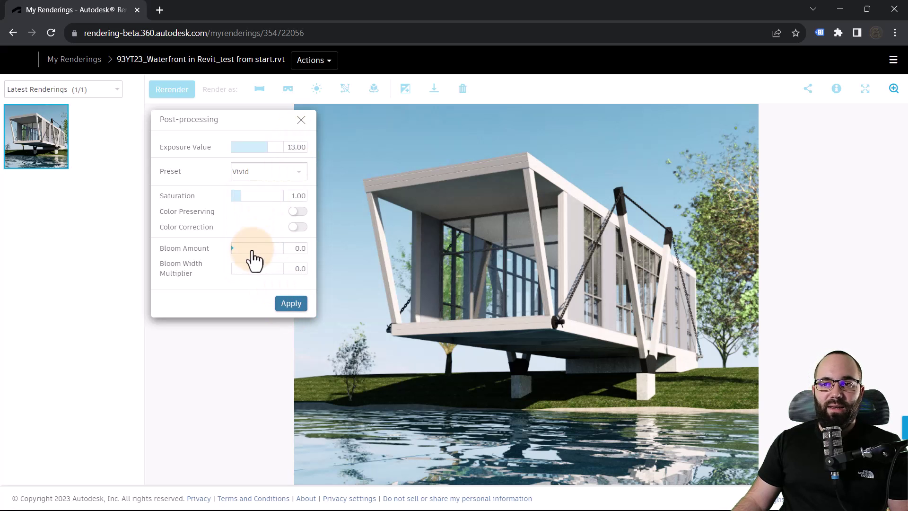
left_click(301, 119)
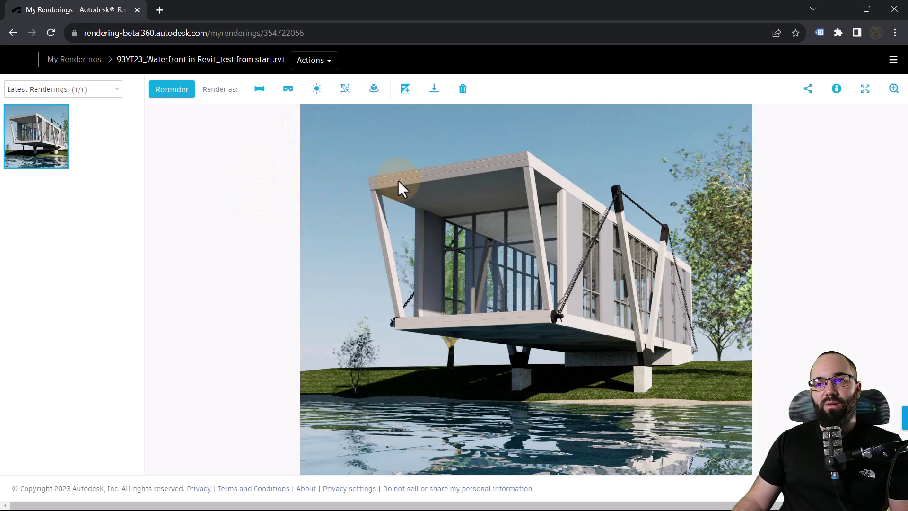
Download the Vivid-adjusted house render as a 2.3 MB PNG image
left_click(436, 93)
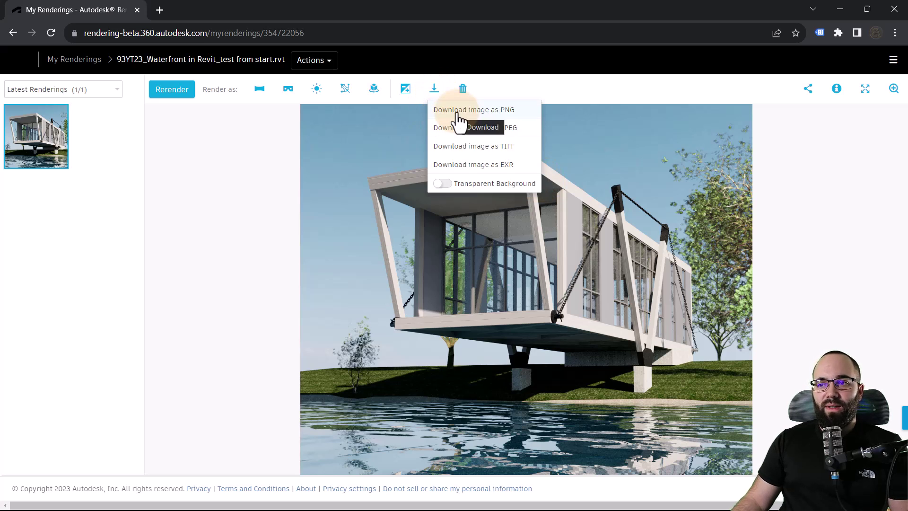
left_click(490, 113)
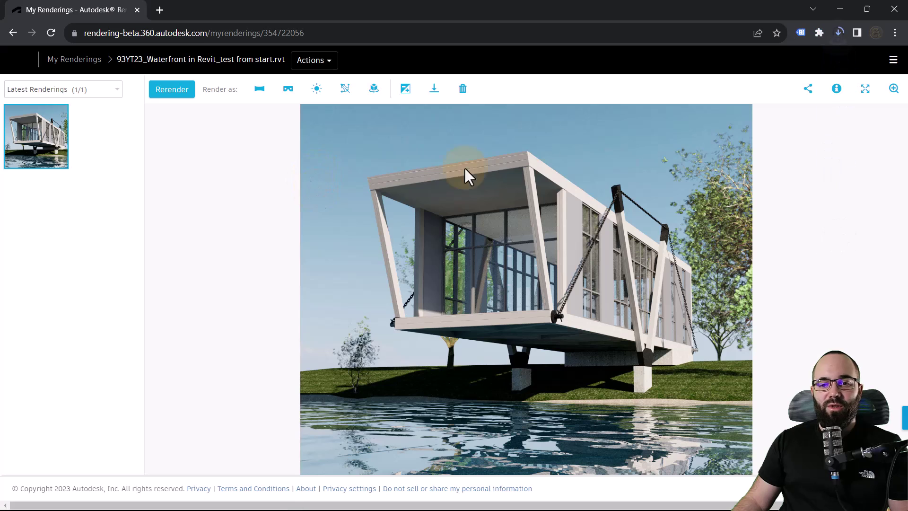
left_click(181, 256)
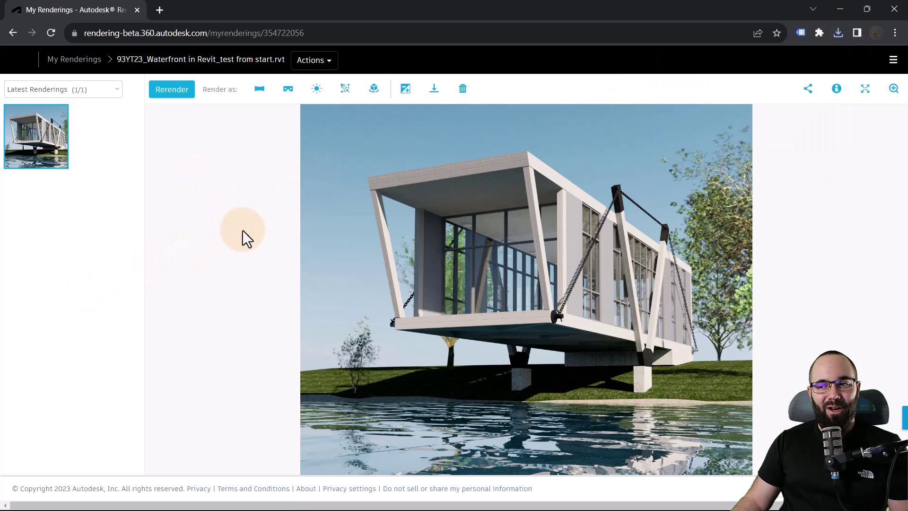